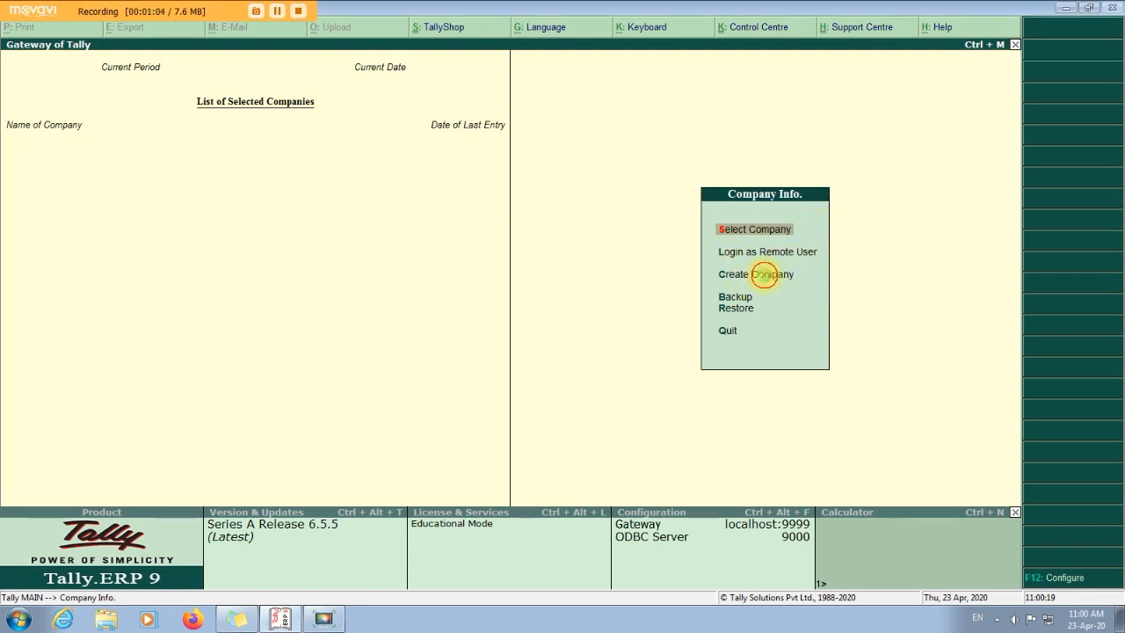
Choose Create Company under Company Info on the Gateway of Tally.
left_click(761, 275)
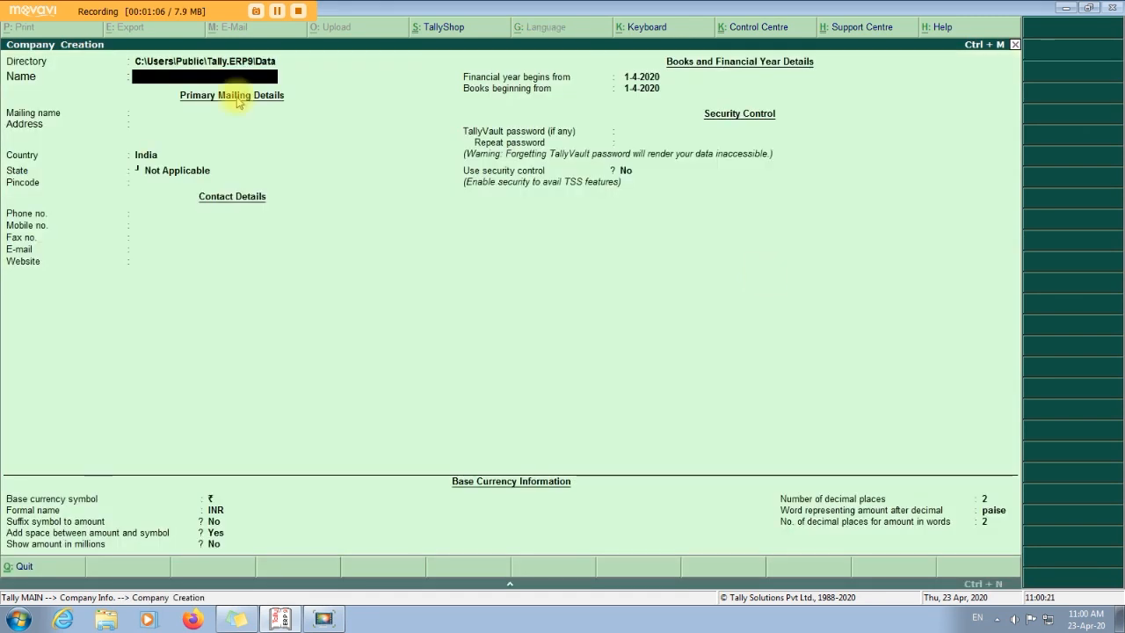
Enter the company name 'Company Name' and its two-line mailing address.
type("Company Name")
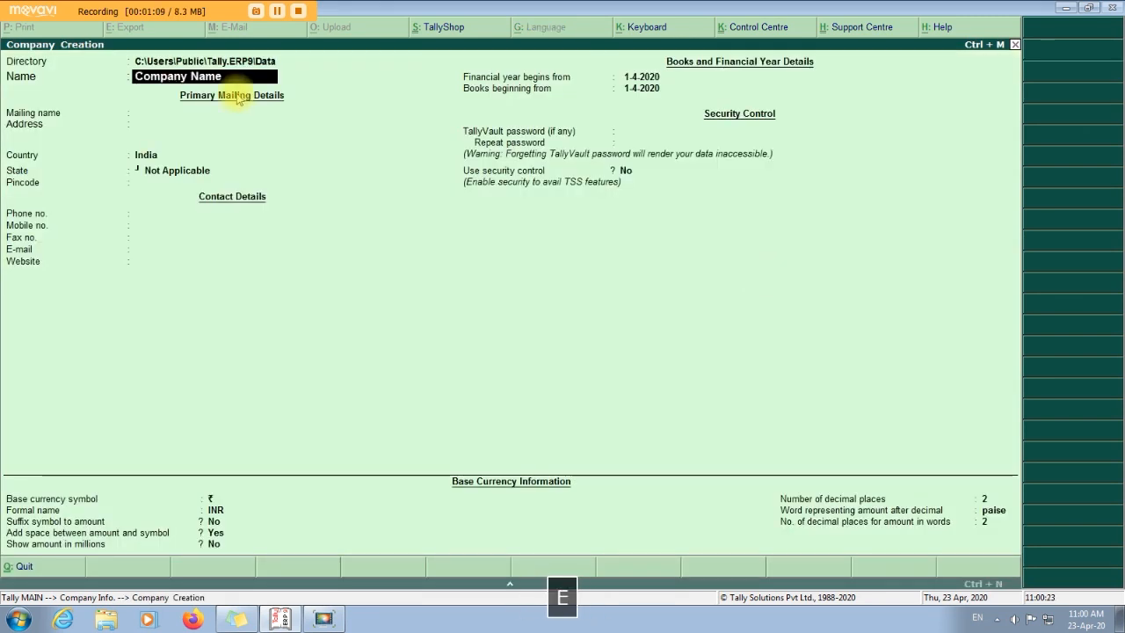
key("Return")
key("Return")
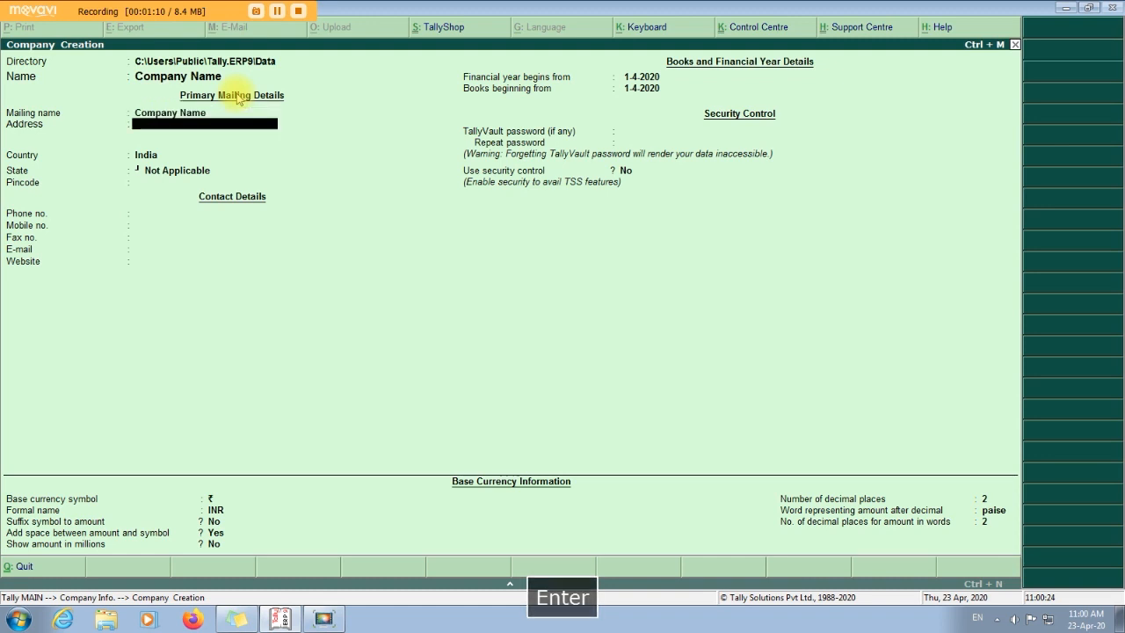
type("Mailgin")
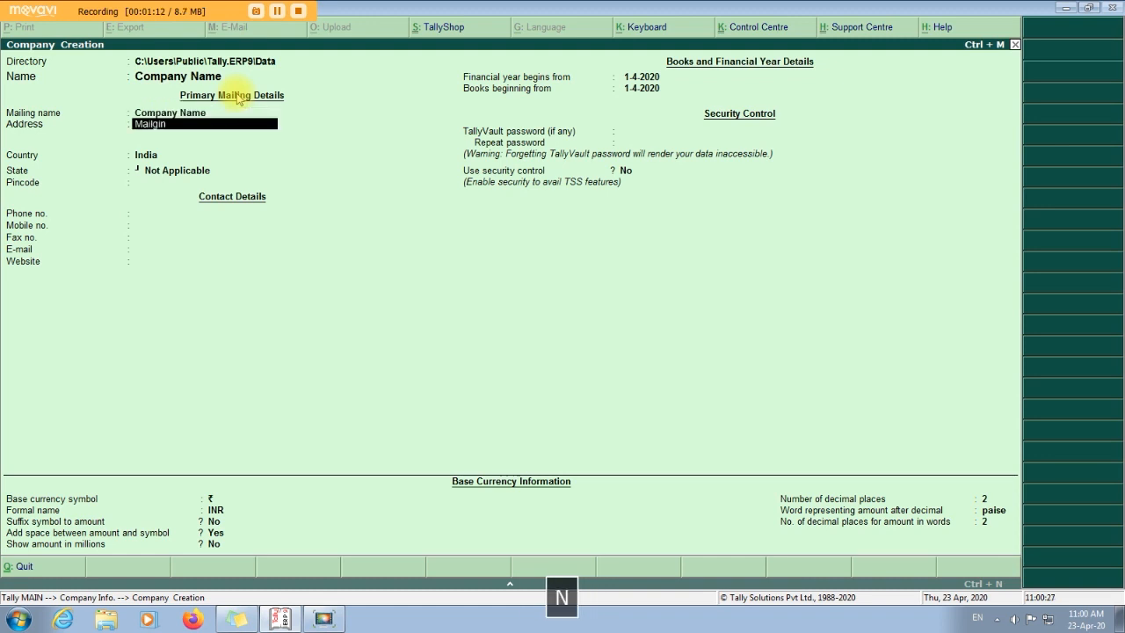
key("Return")
type("New Market")
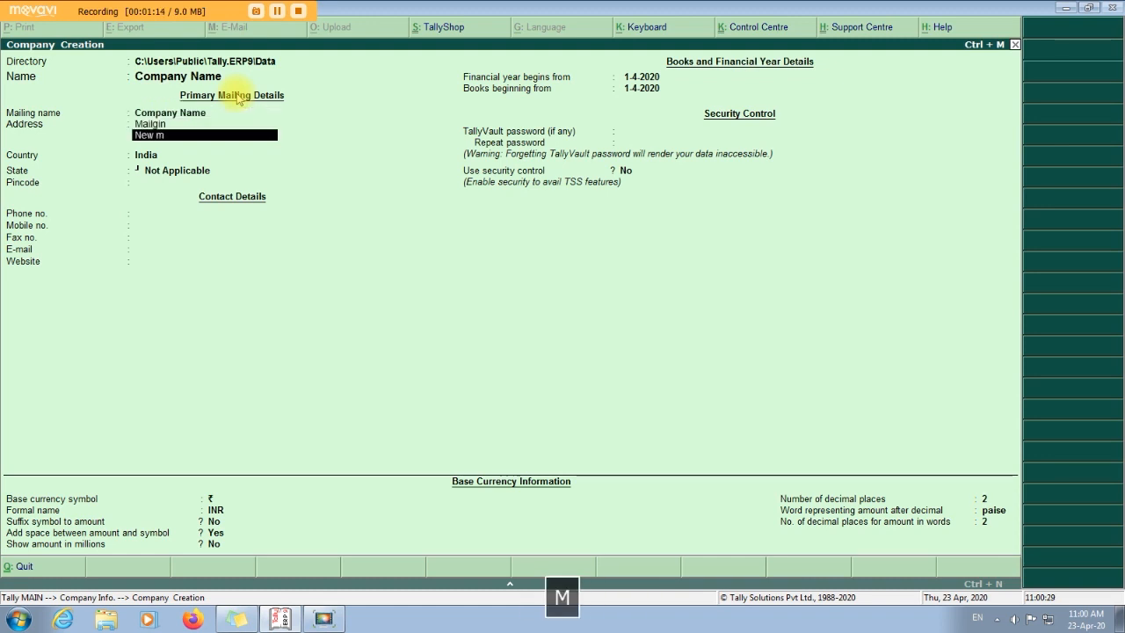
key("Return")
key("Return")
Set country India, state Sikkim and the pincode, then accept the new company.
key("Return")
type("s")
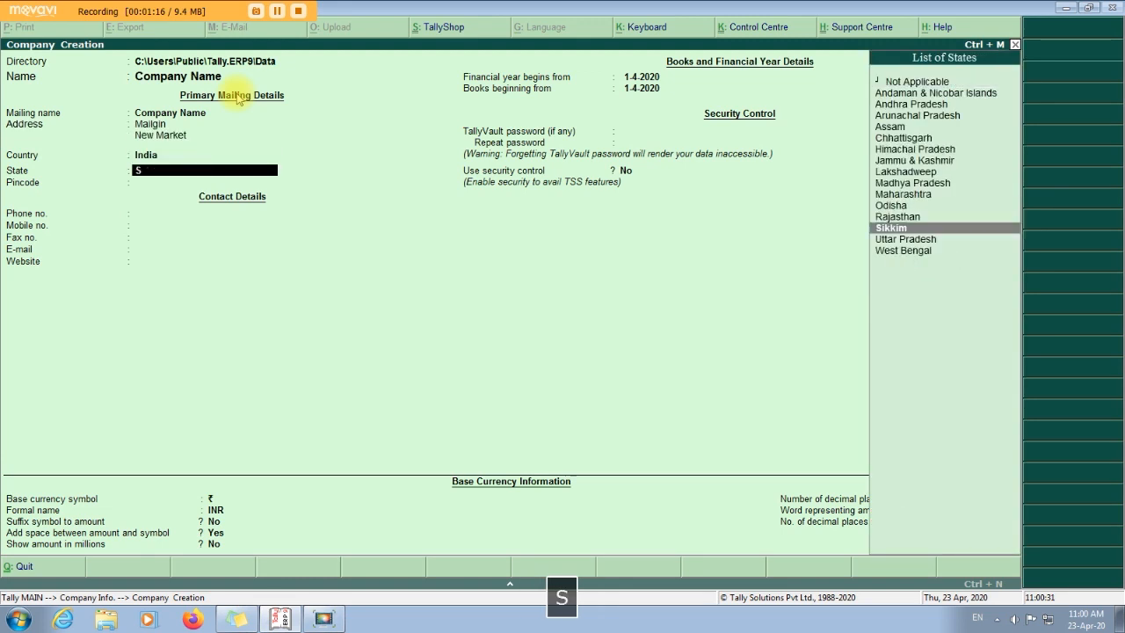
key("Return")
type("737106")
key("Return")
key("Return")
key("Return")
key("Return")
key("Return")
key("Return")
key("Return")
key("Return")
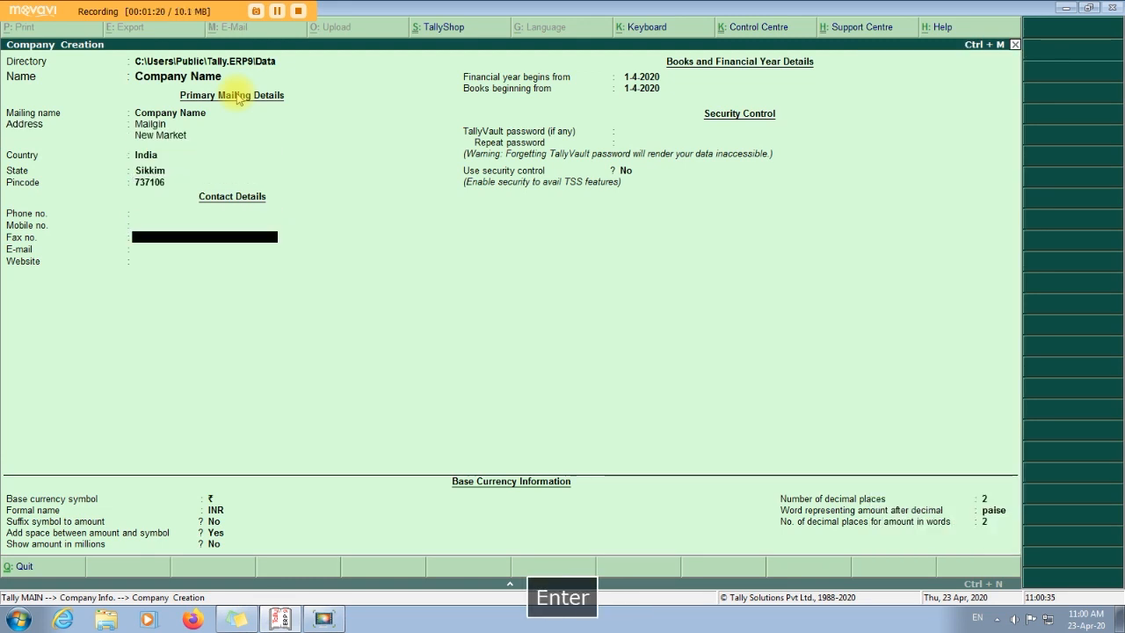
key("Return")
key("Return")
key("Return")
key("Return")
key("Return")
key("Return")
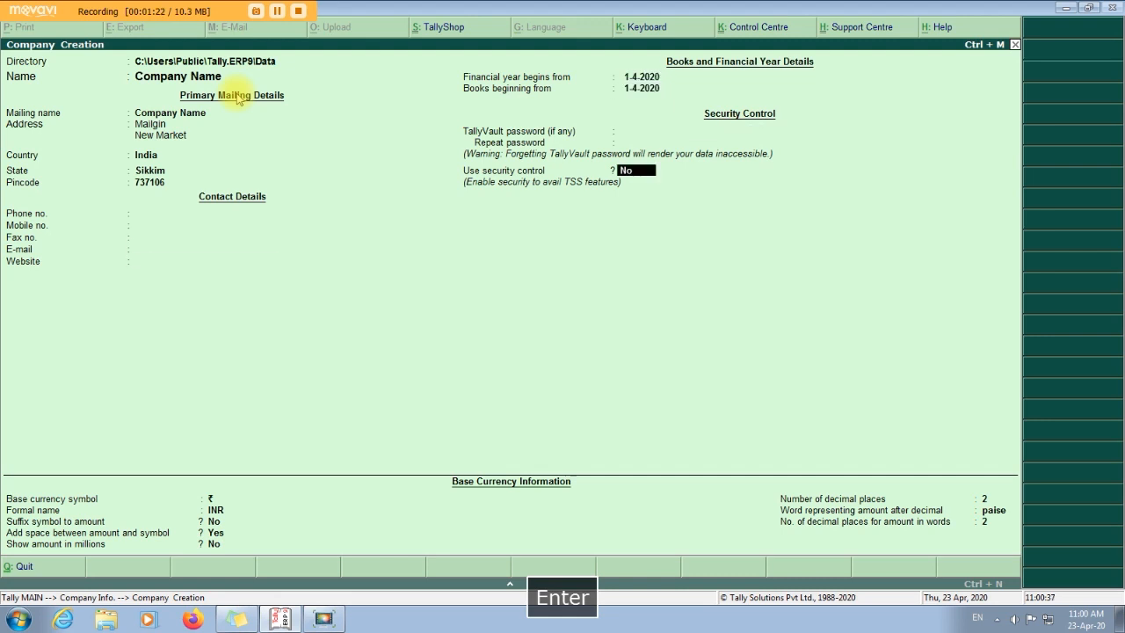
key("Return")
key("Return")
key("Return")
key("Return")
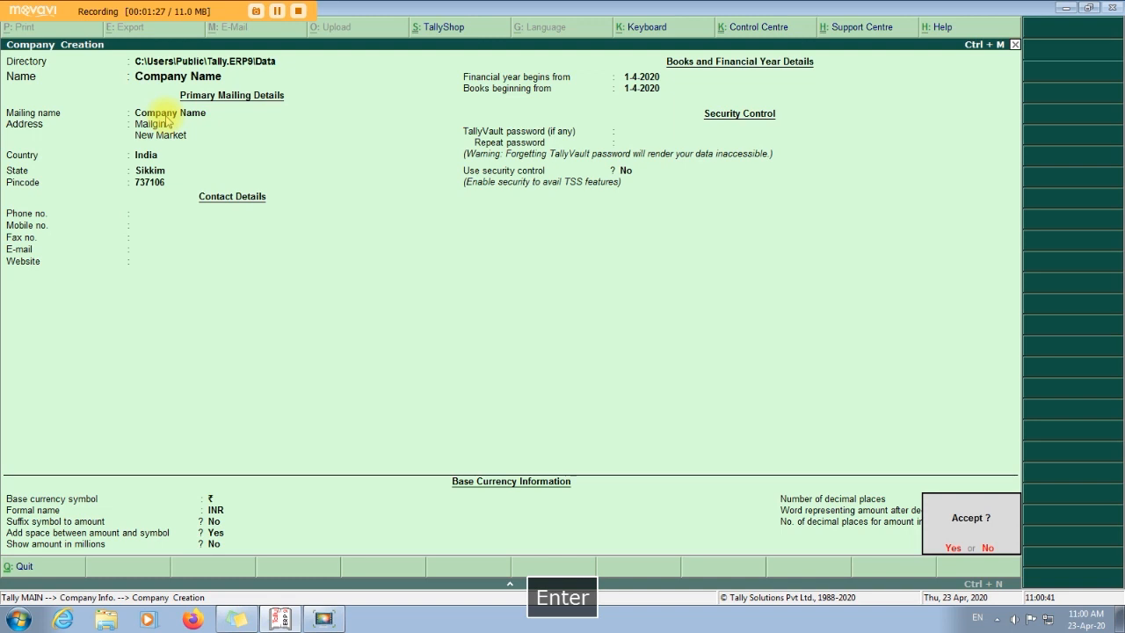
left_click(955, 548)
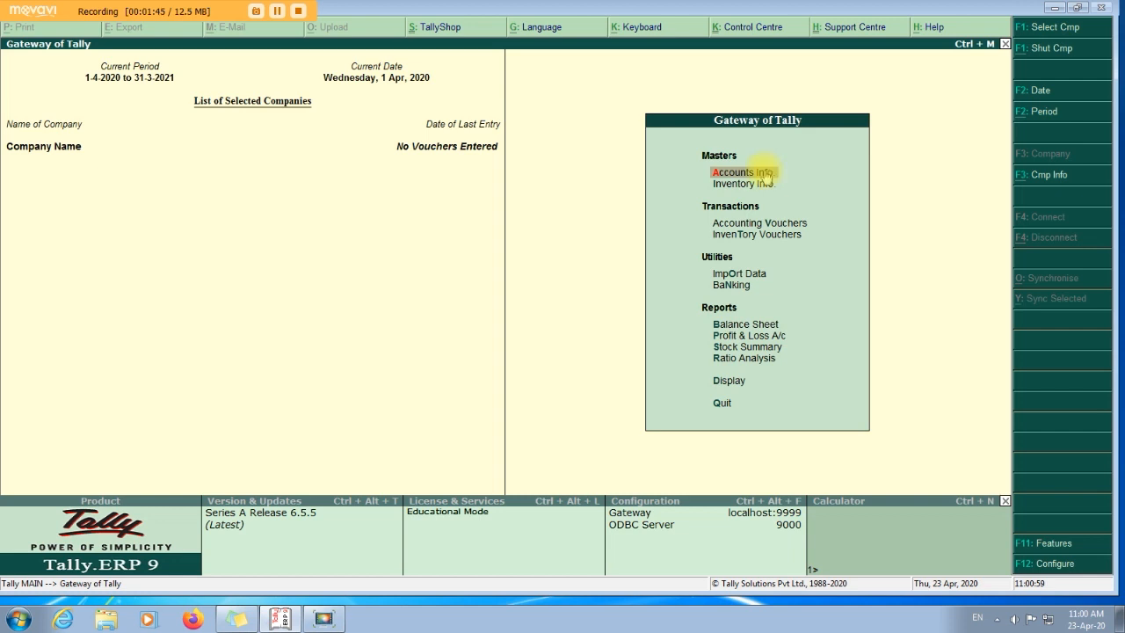
Start a new ledger named MR A from Accounts Info > Ledgers.
left_click(763, 176)
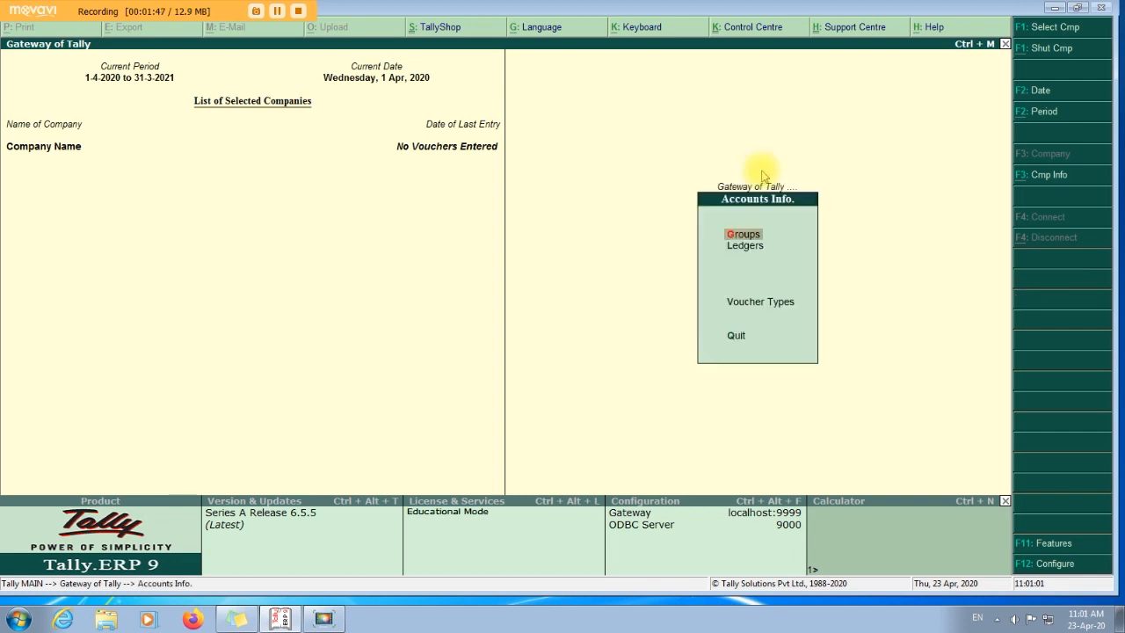
left_click(749, 246)
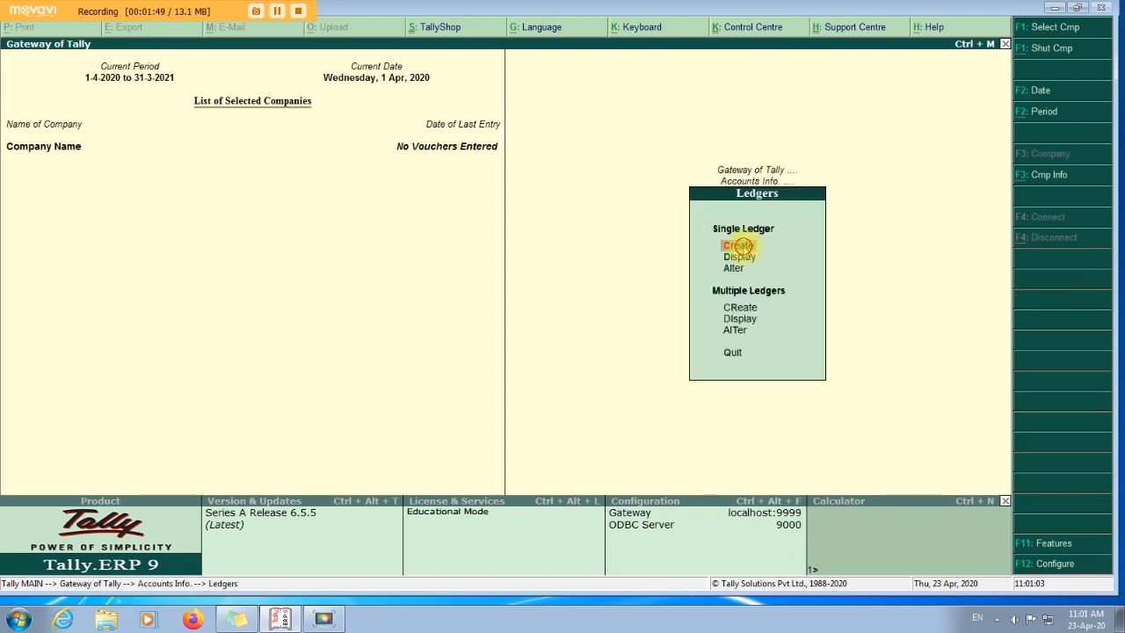
left_click(744, 251)
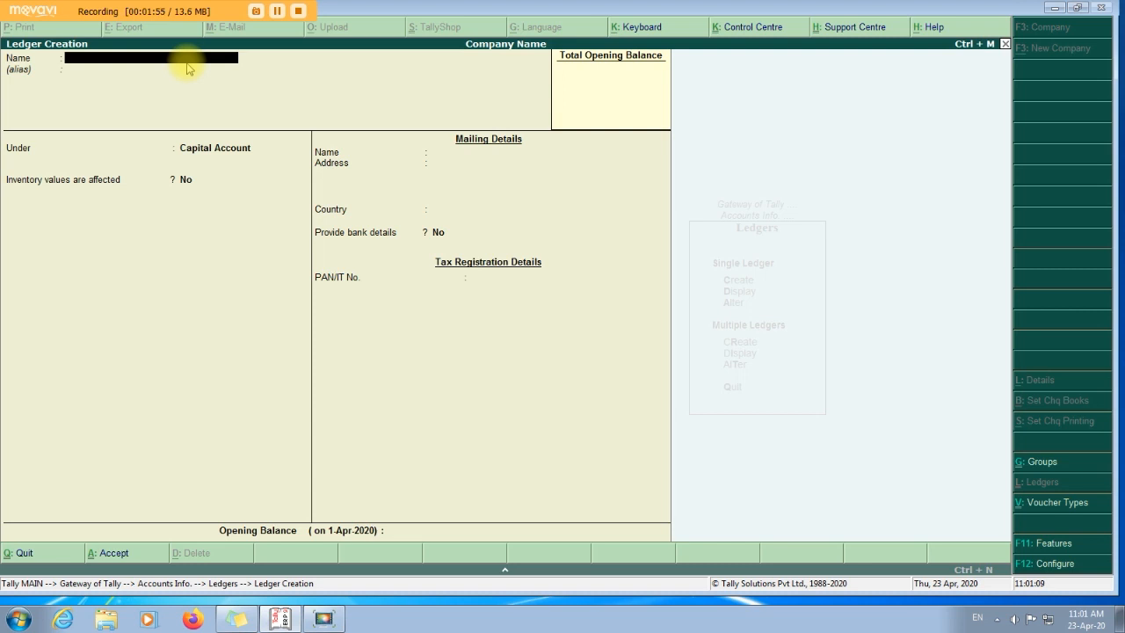
type("MR A")
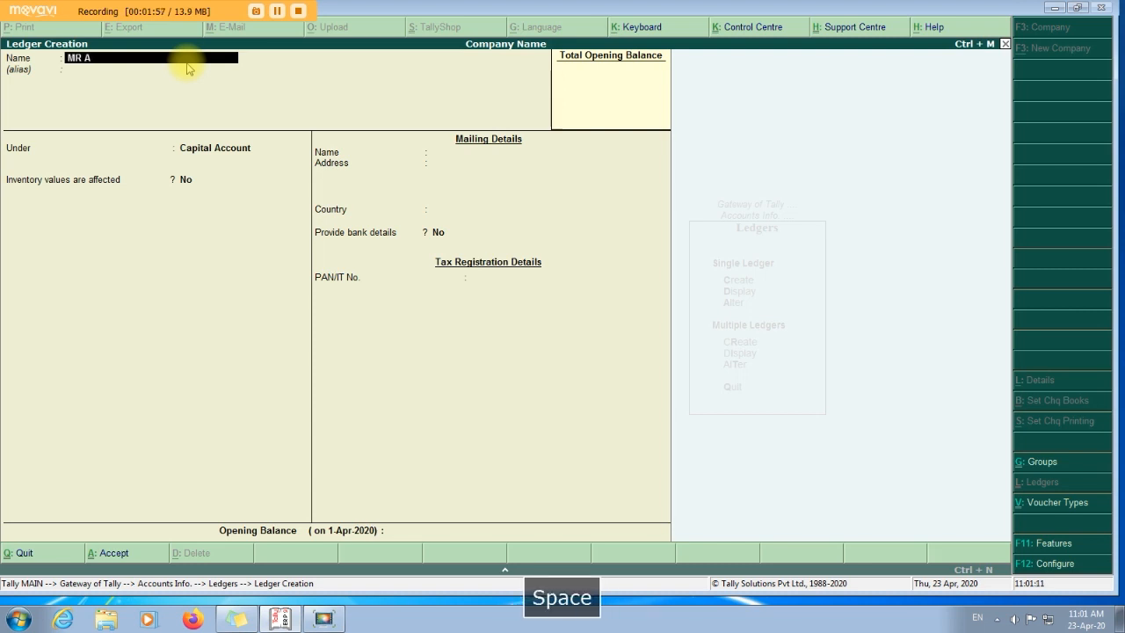
key("Return")
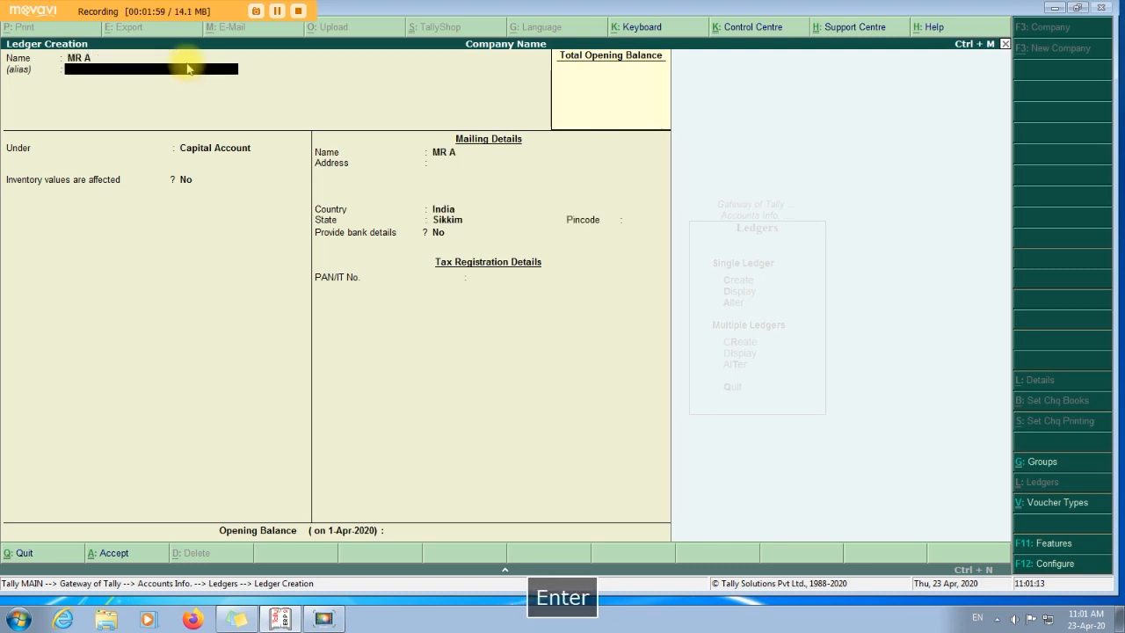
key("Return")
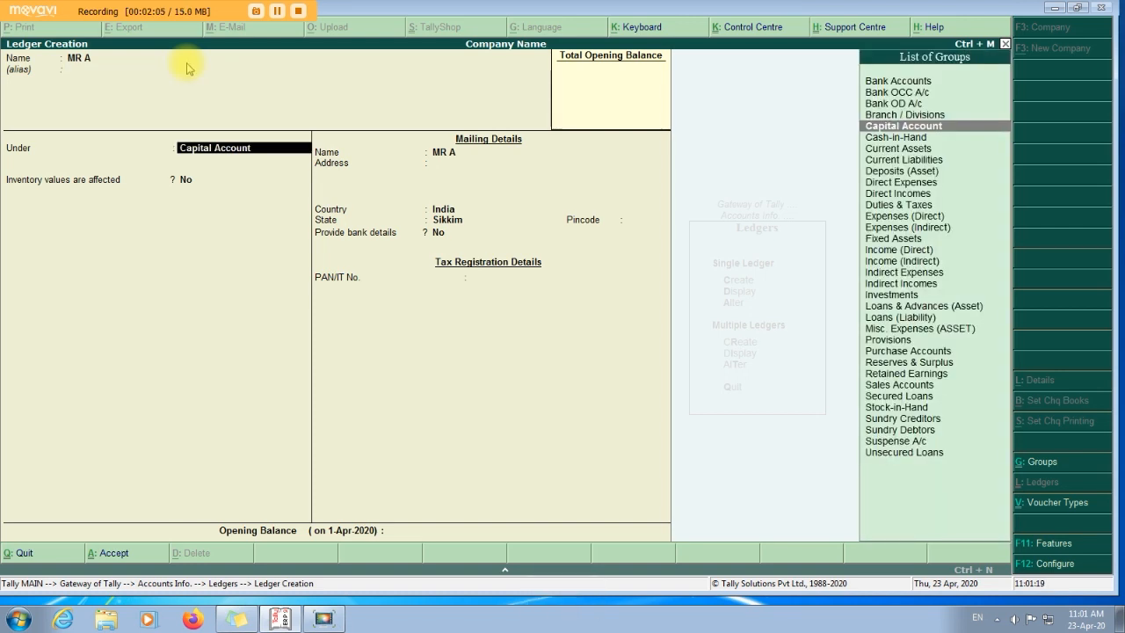
Place MR A under Capital Account, keeping India and Sikkim, and accept it.
type("C")
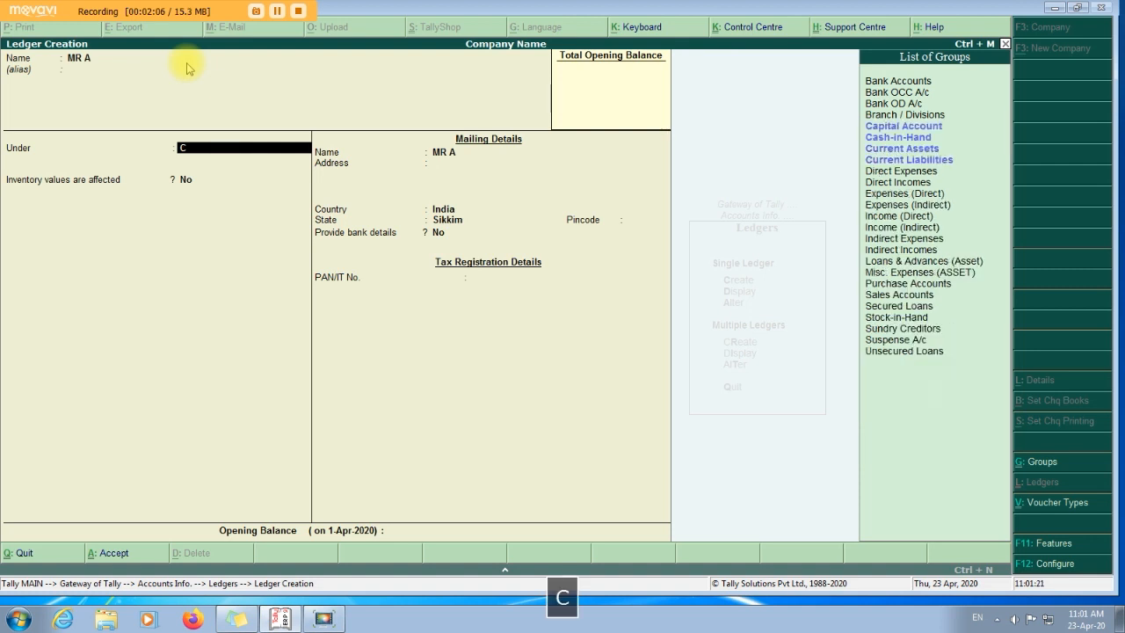
key("Return")
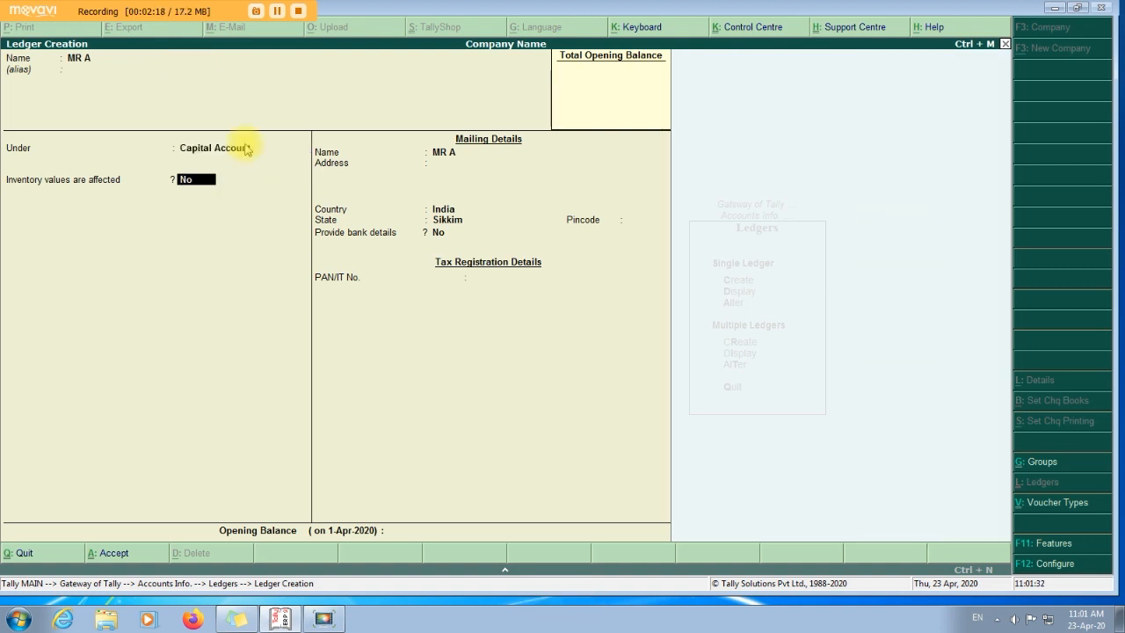
key("Return")
key("Return")
key("Return")
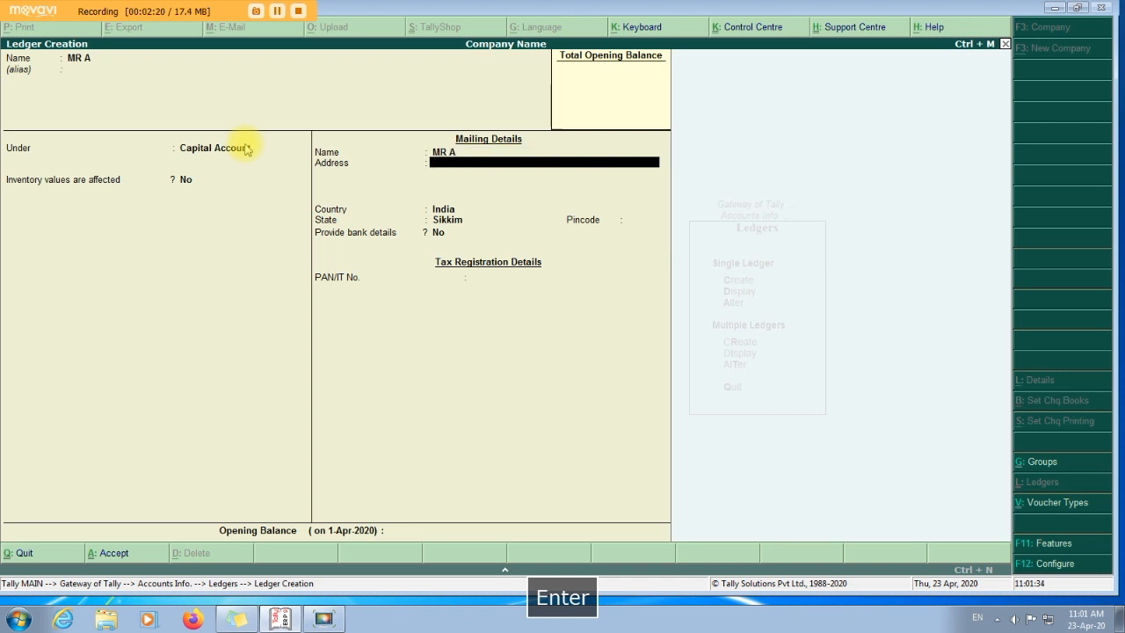
key("Return")
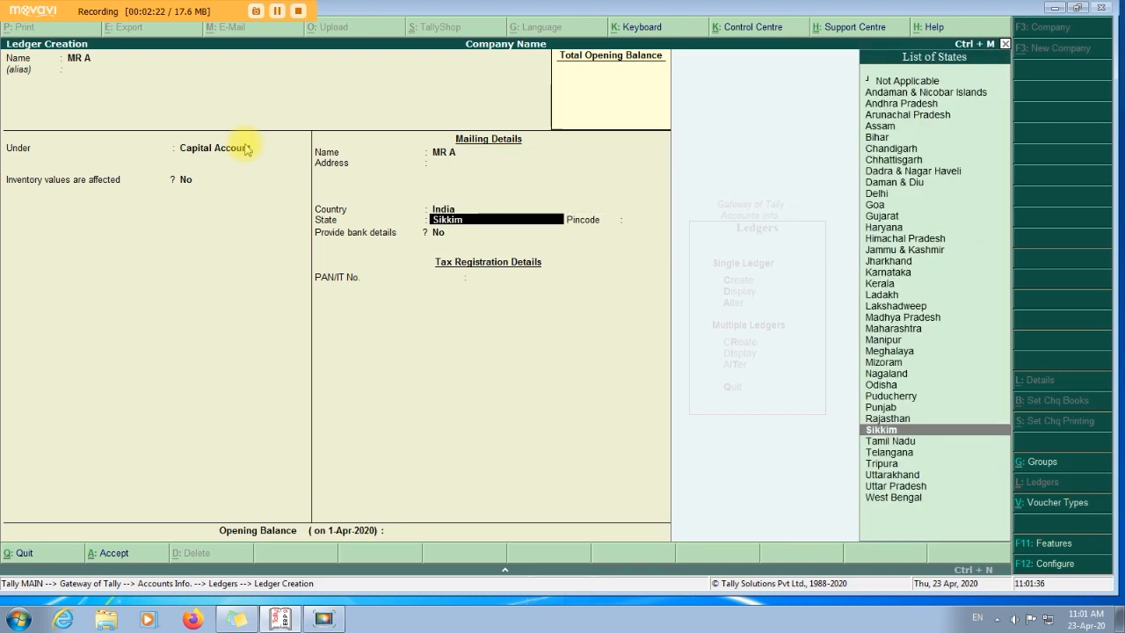
key("Return")
key("Return")
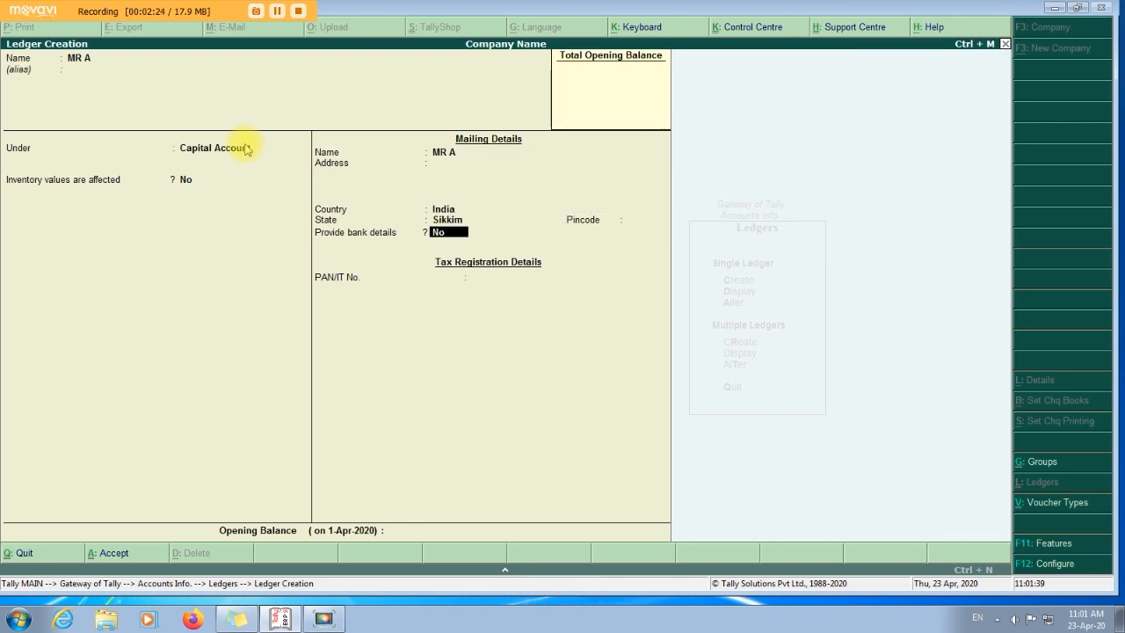
key("Return")
key("Return")
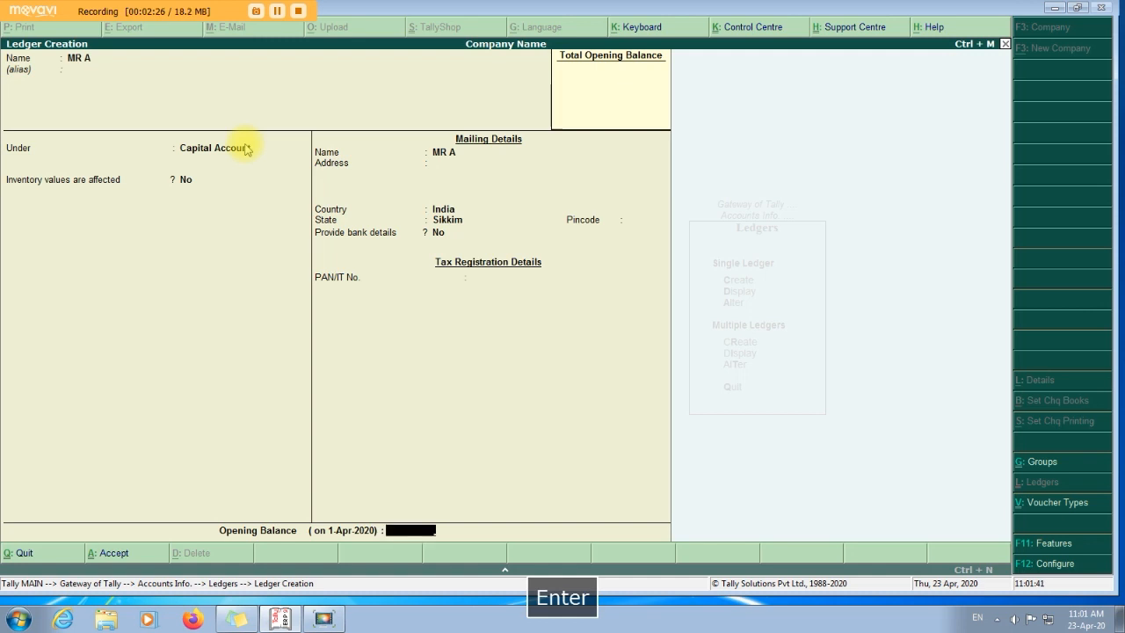
key("Return")
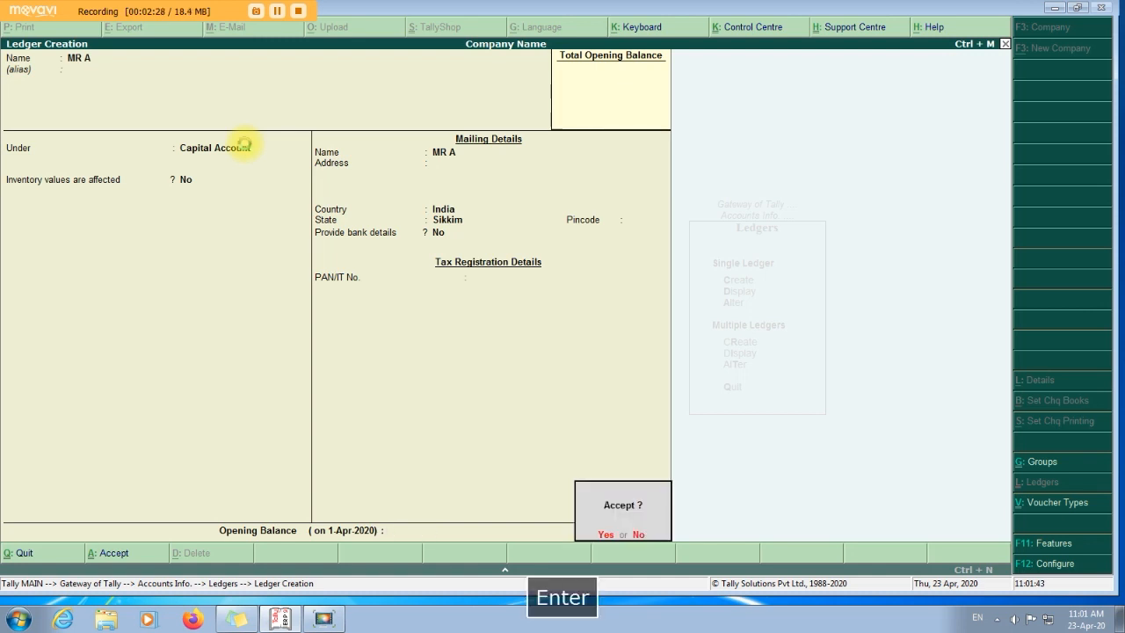
key("Return")
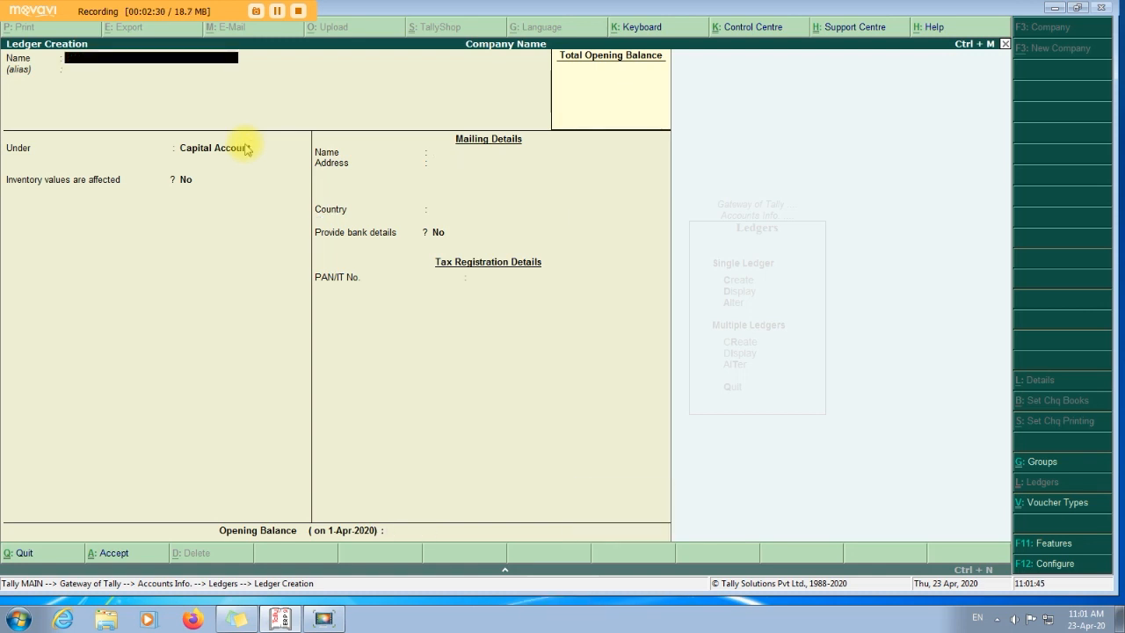
Name the ledger State Bank of India and place it under Bank Accounts.
type("State Bank")
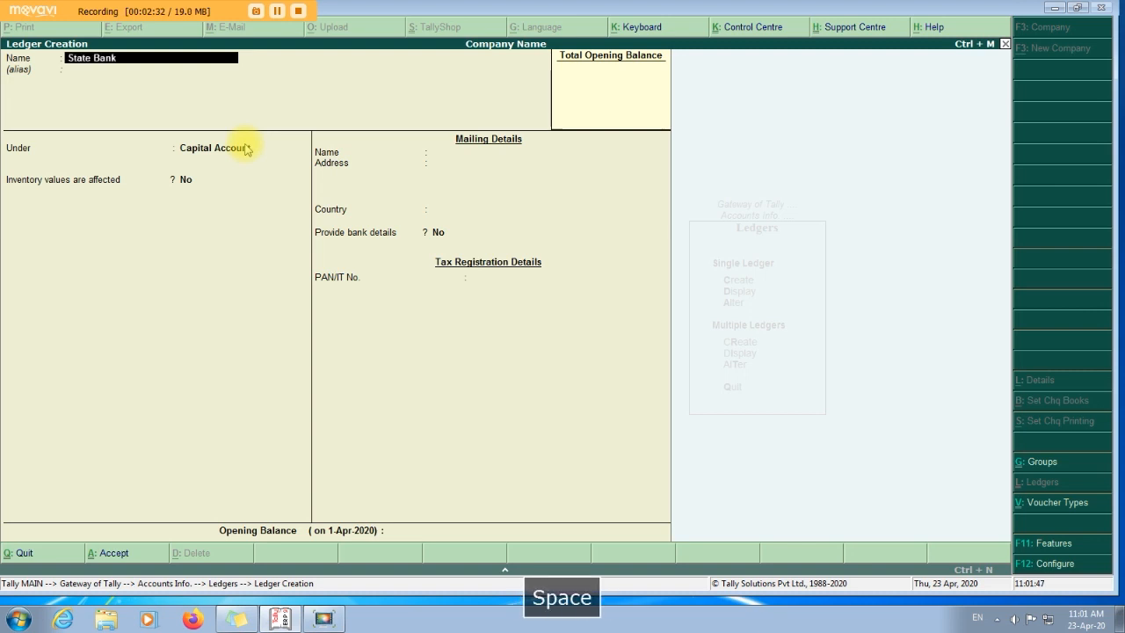
type(" of india")
key("Return")
key("Return")
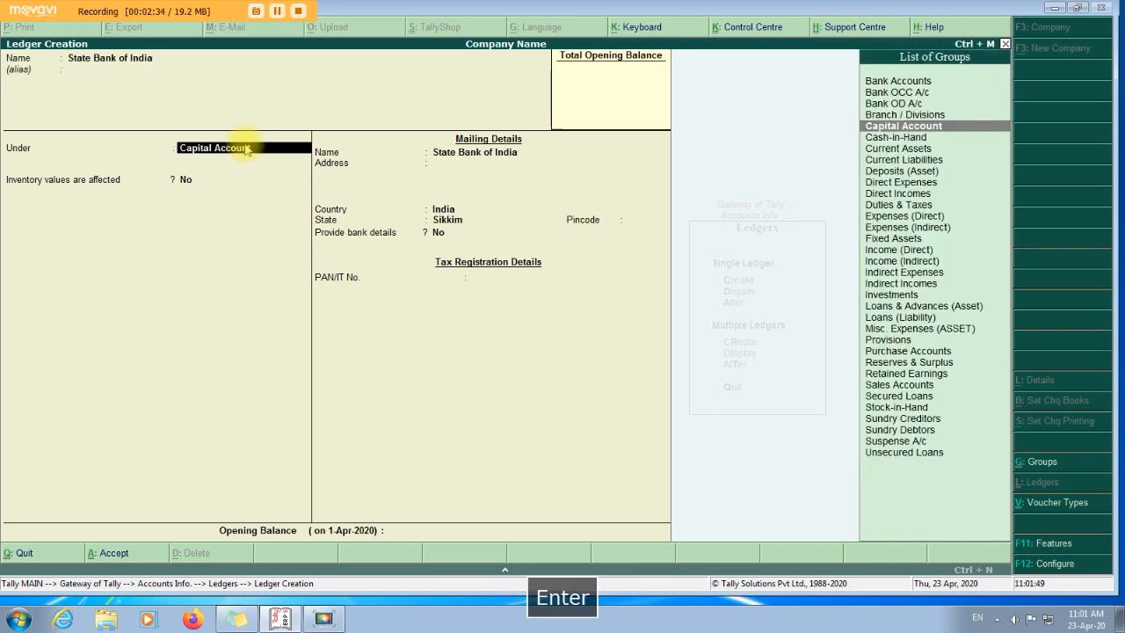
type("bank")
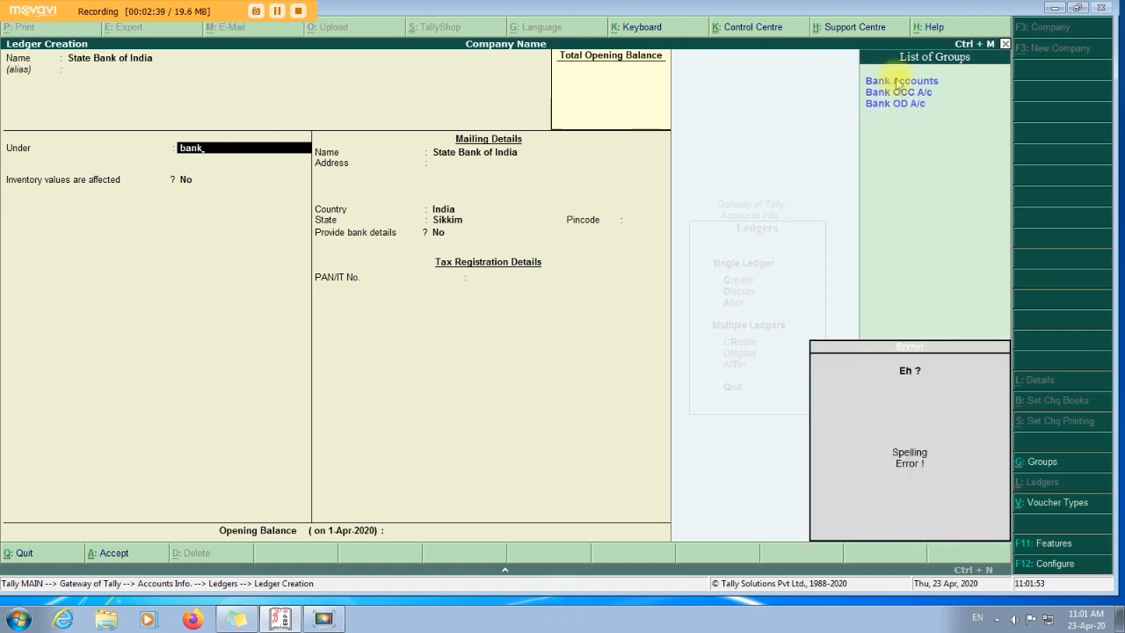
key("Down")
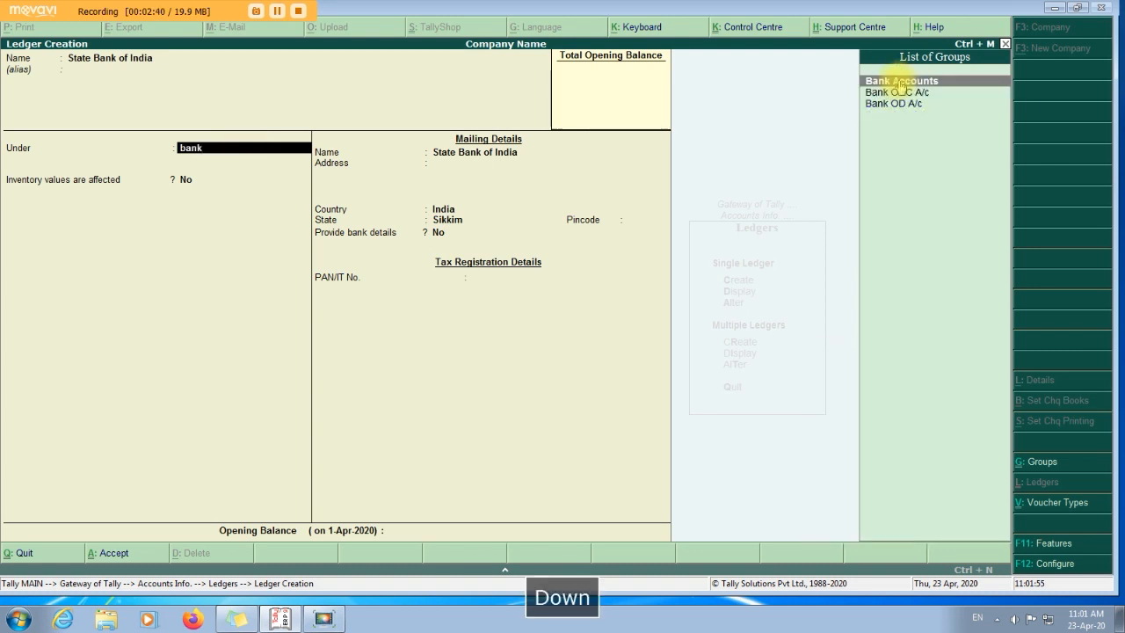
key("Return")
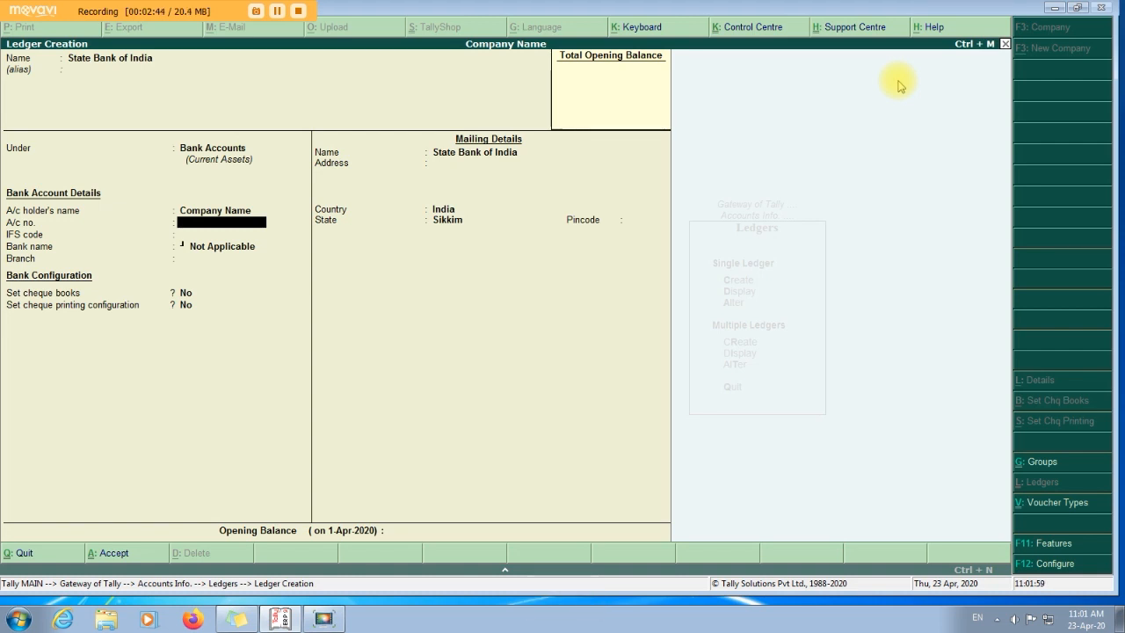
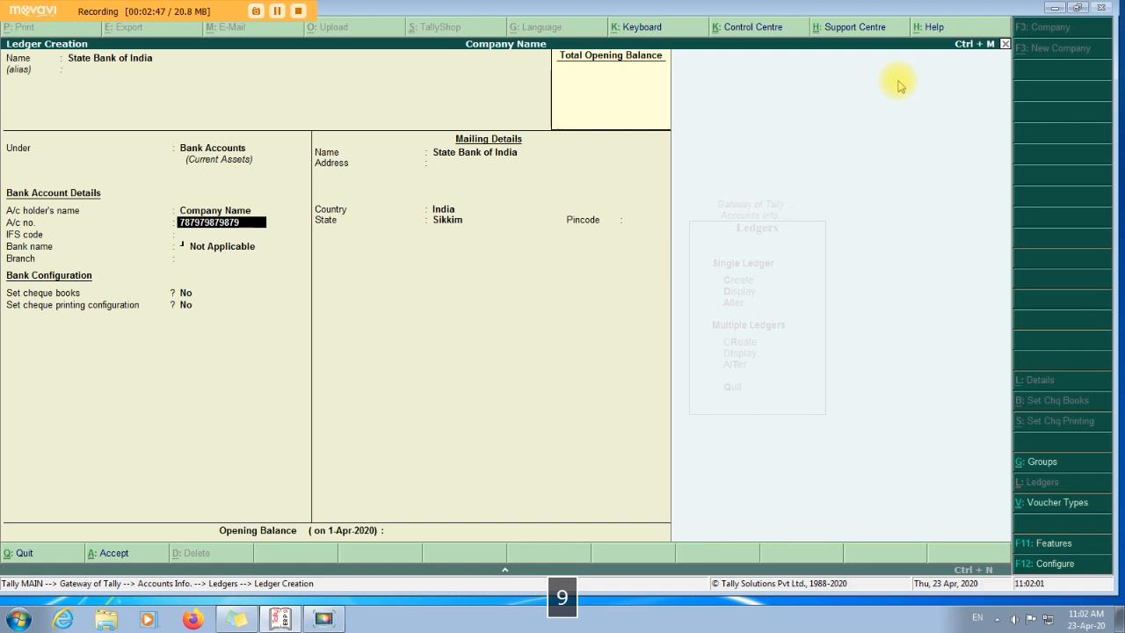
Enter the bank account number, skip the remaining fields, and save the ledger.
key("Return")
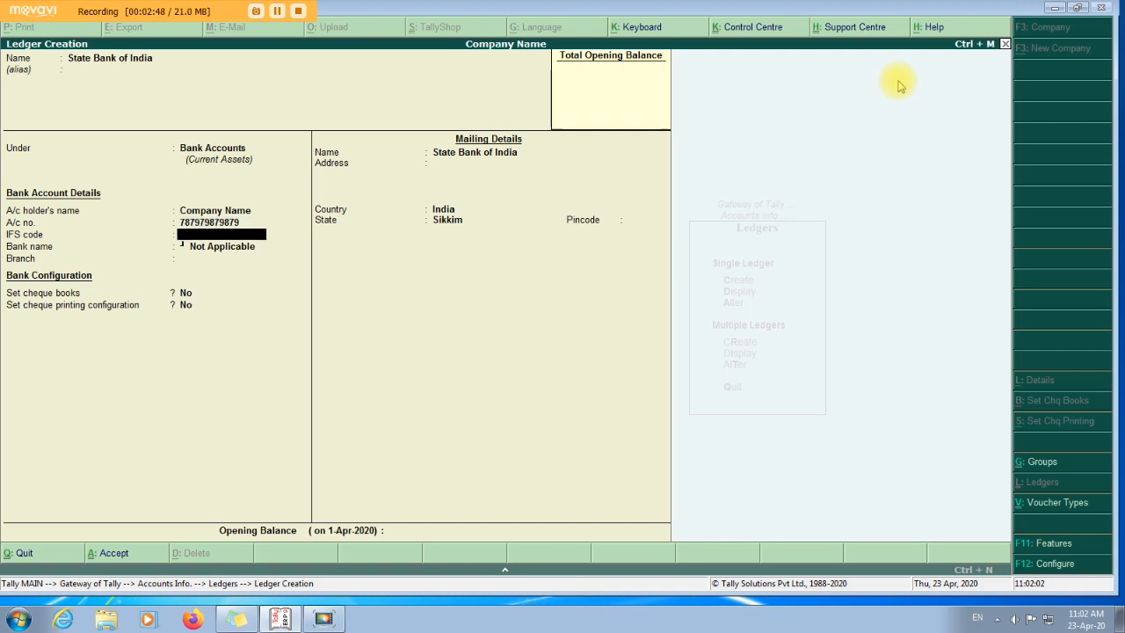
key("Return")
key("Return")
key("Return")
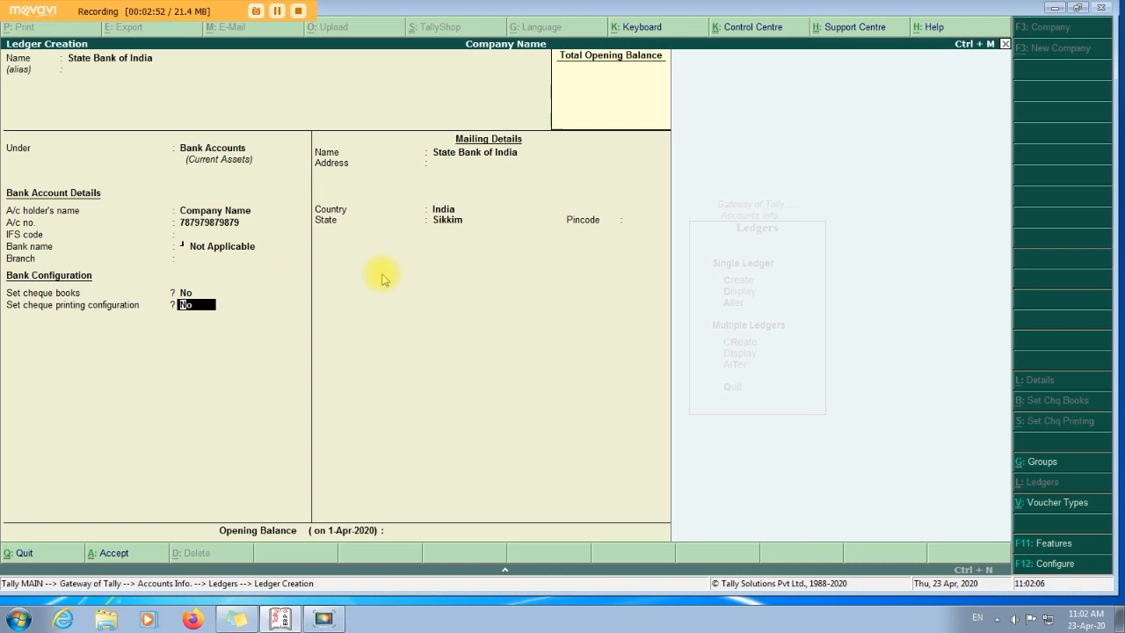
key("Return")
key("Return")
key("Return")
key("Return")
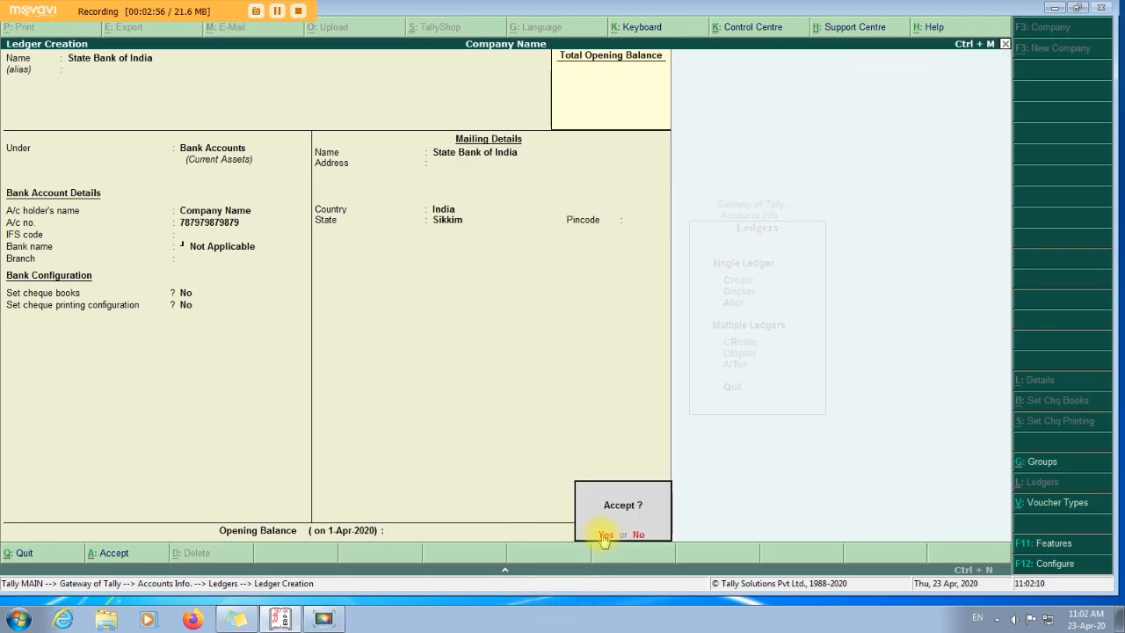
left_click(605, 534)
Save a Central Bank of India ledger under Bank Accounts and exit ledger creation.
type("C")
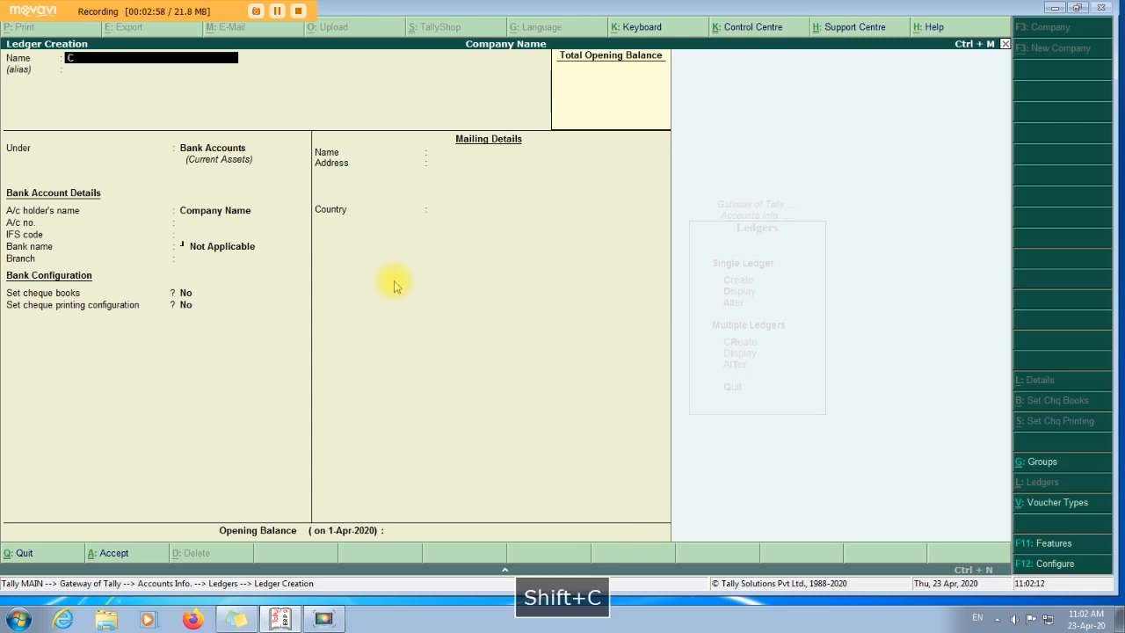
type("entral")
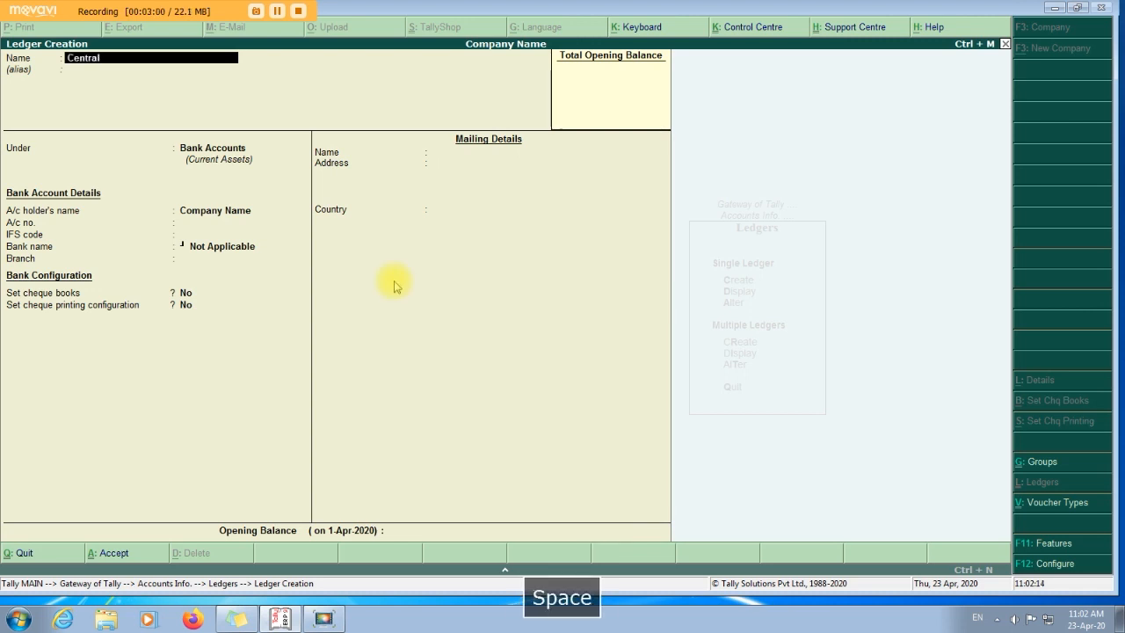
type(" Bank of india")
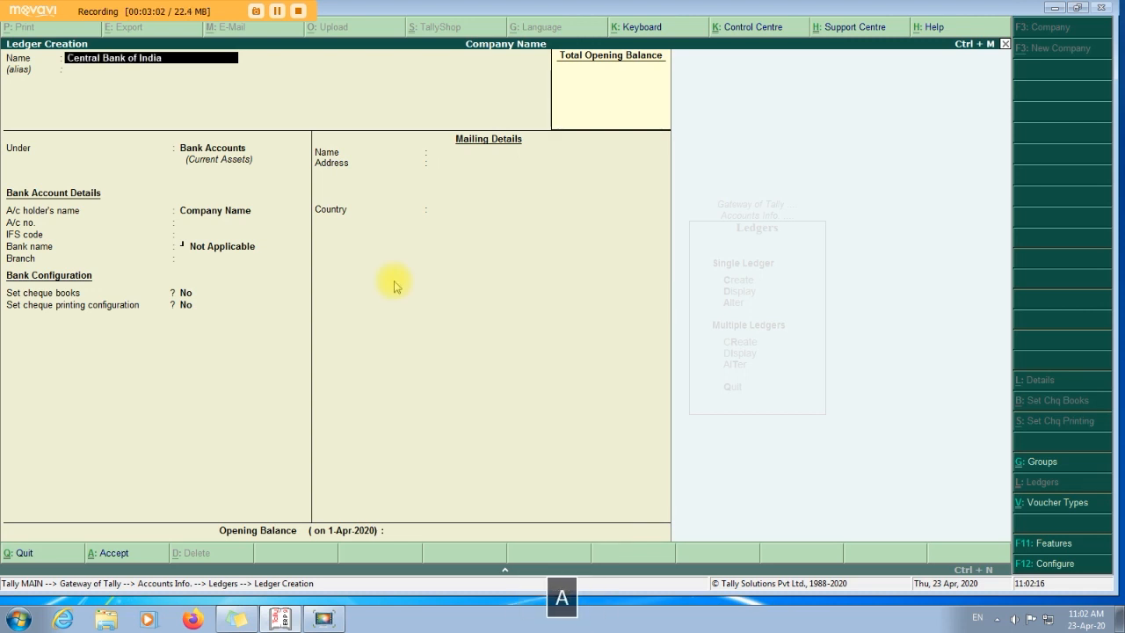
key("Return")
key("Return")
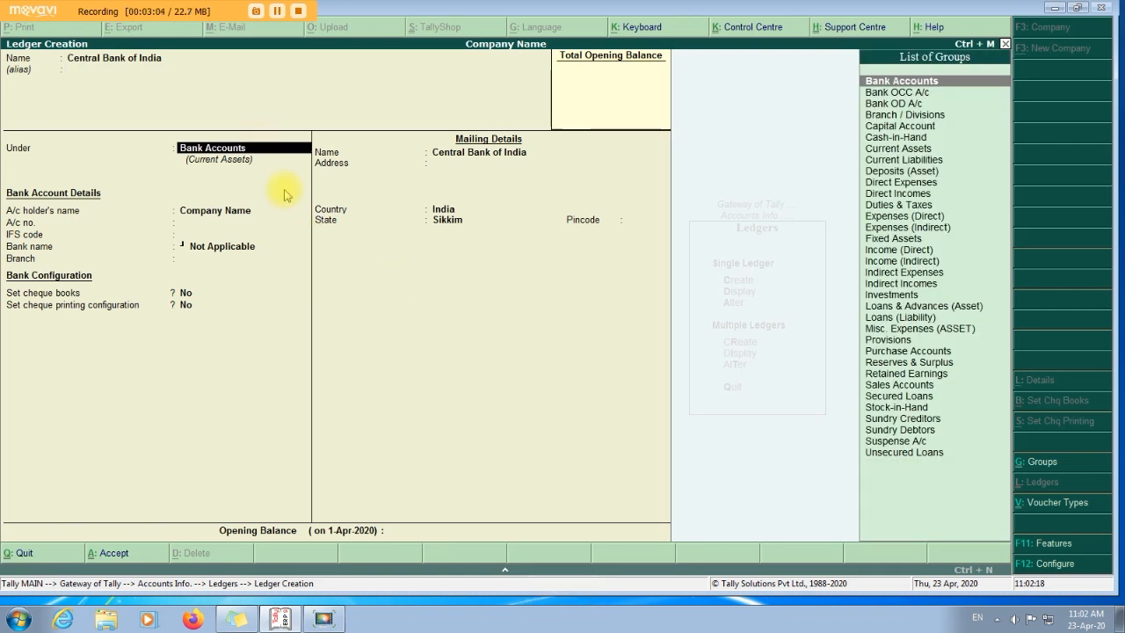
key("Return")
key("Return")
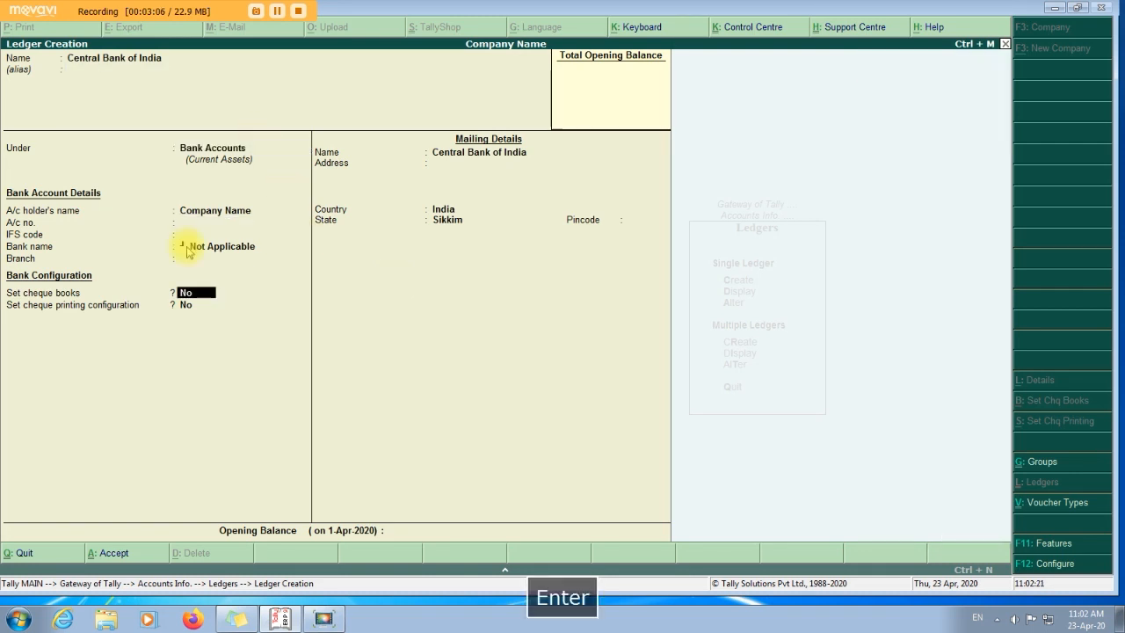
key("Return")
key("Return")
key("Return")
key("Return")
key("Return")
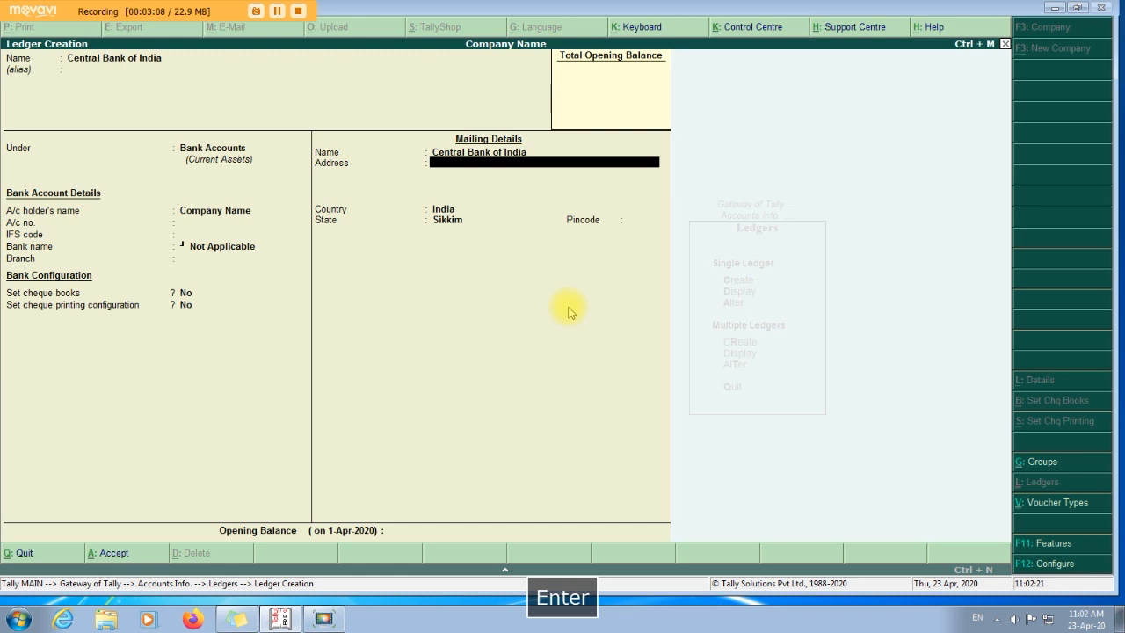
left_click(606, 535)
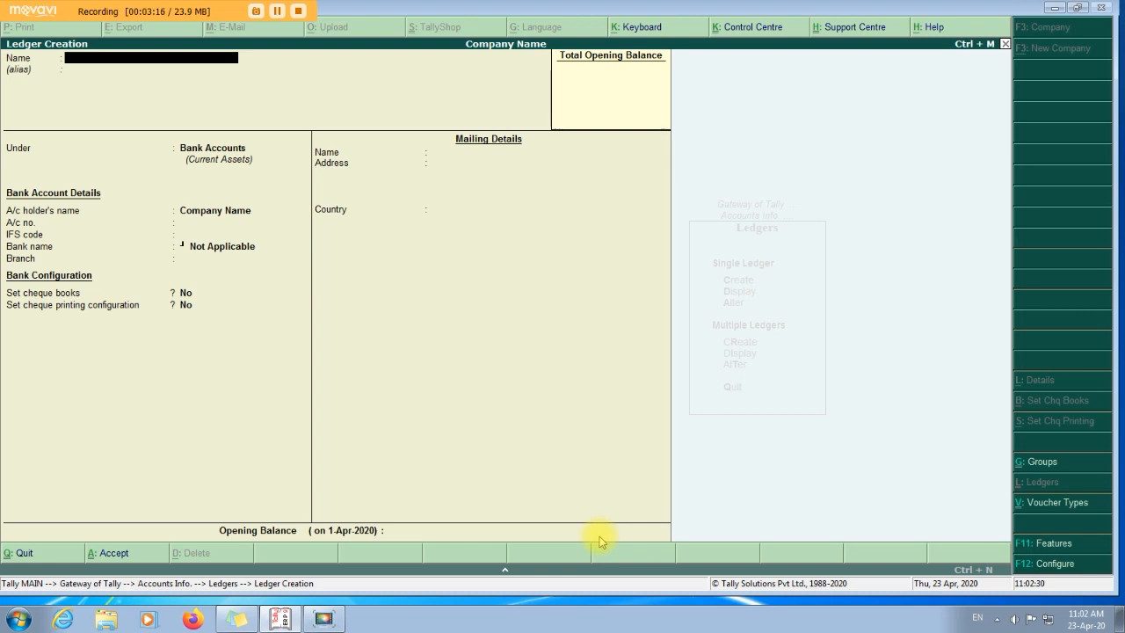
key("Escape")
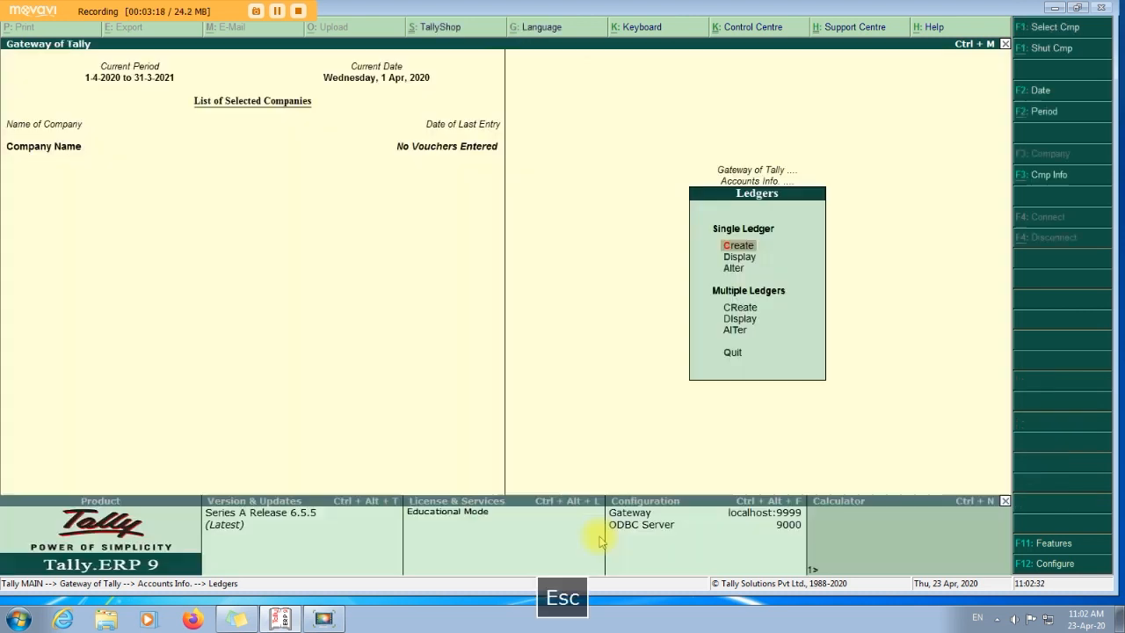
Enter a Receipt voucher with Cash as account and MR A credited 50,000.
key("Escape")
key("Escape")
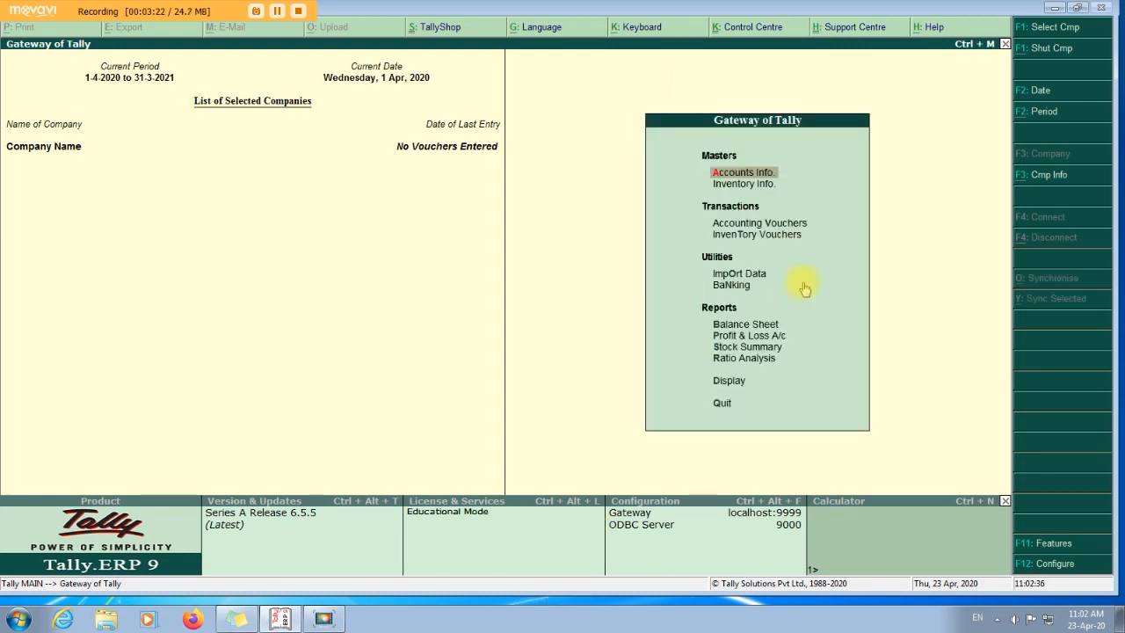
left_click(777, 222)
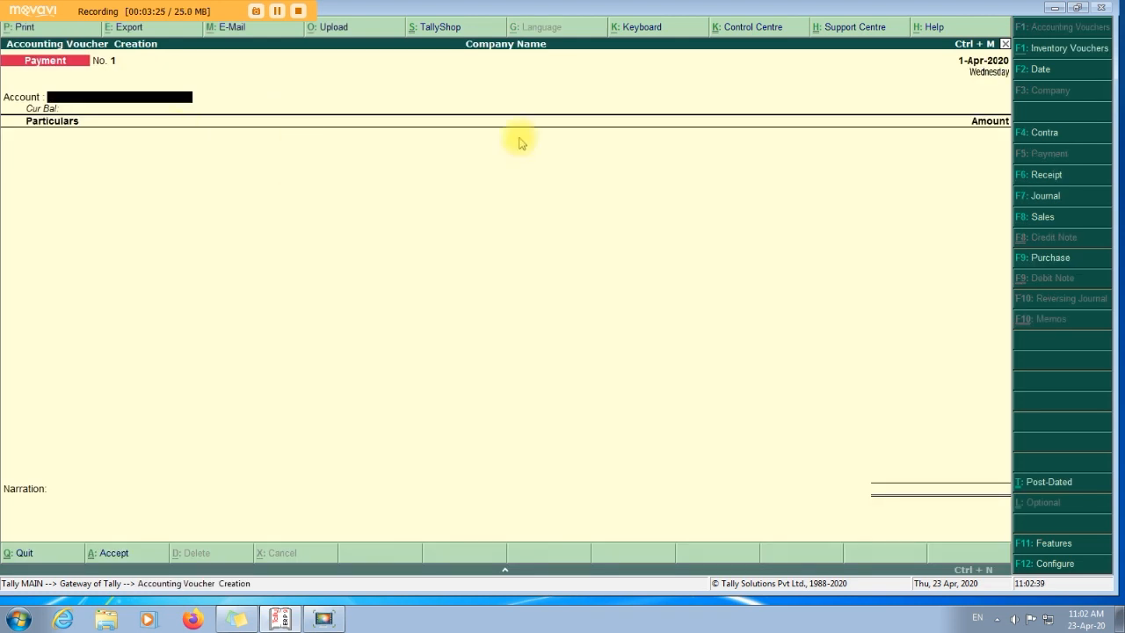
left_click(1049, 176)
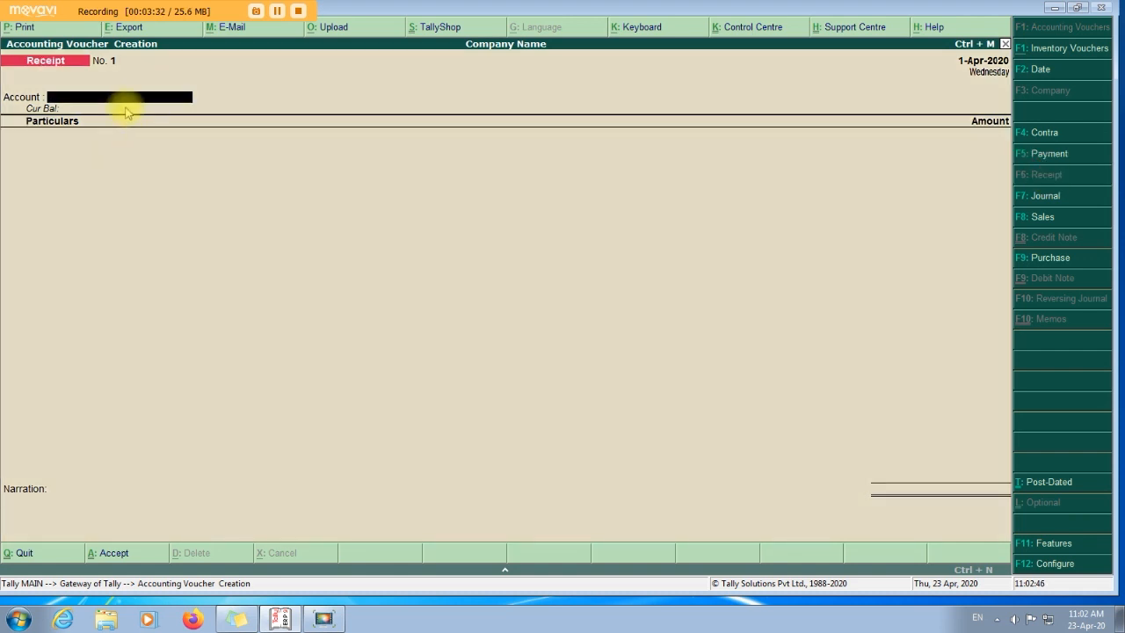
type("cas")
key("Return")
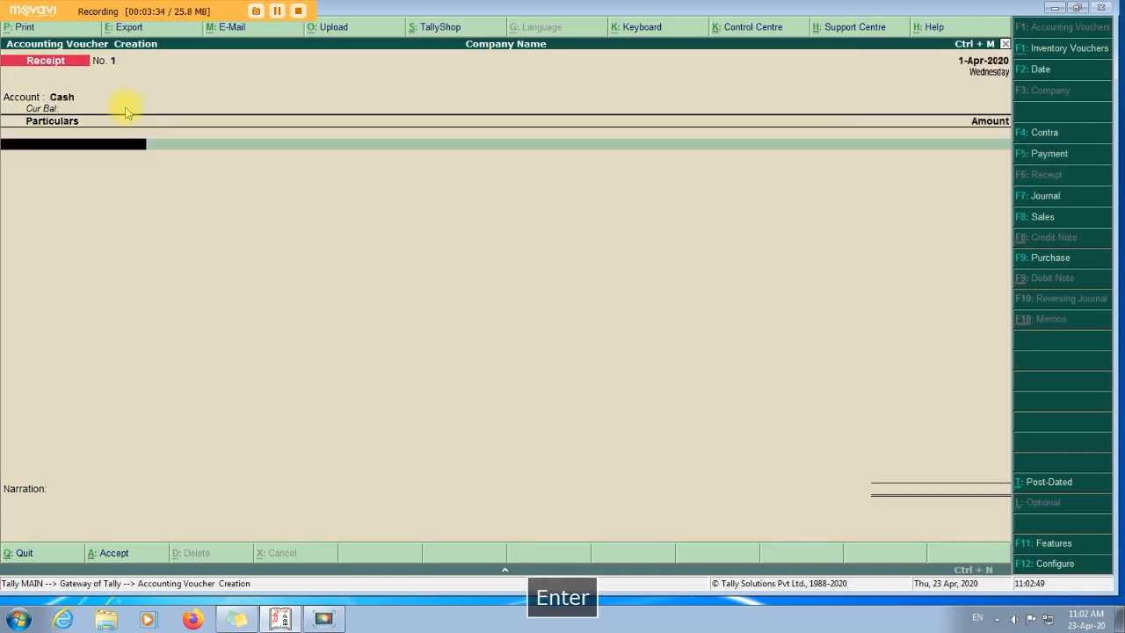
type("mr")
key("Return")
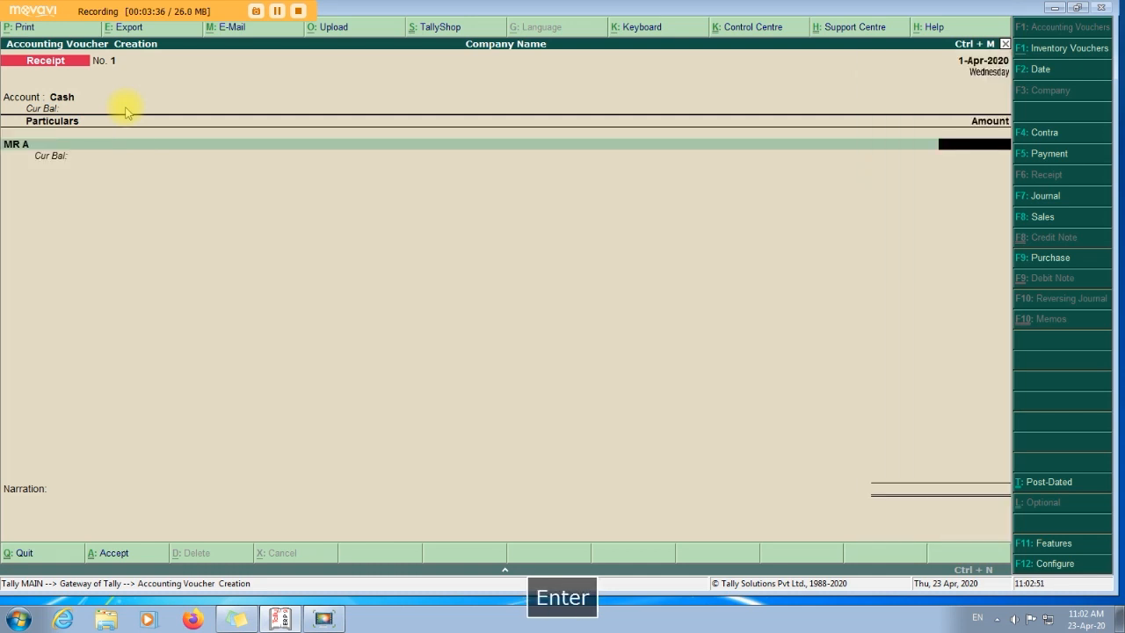
type("50000")
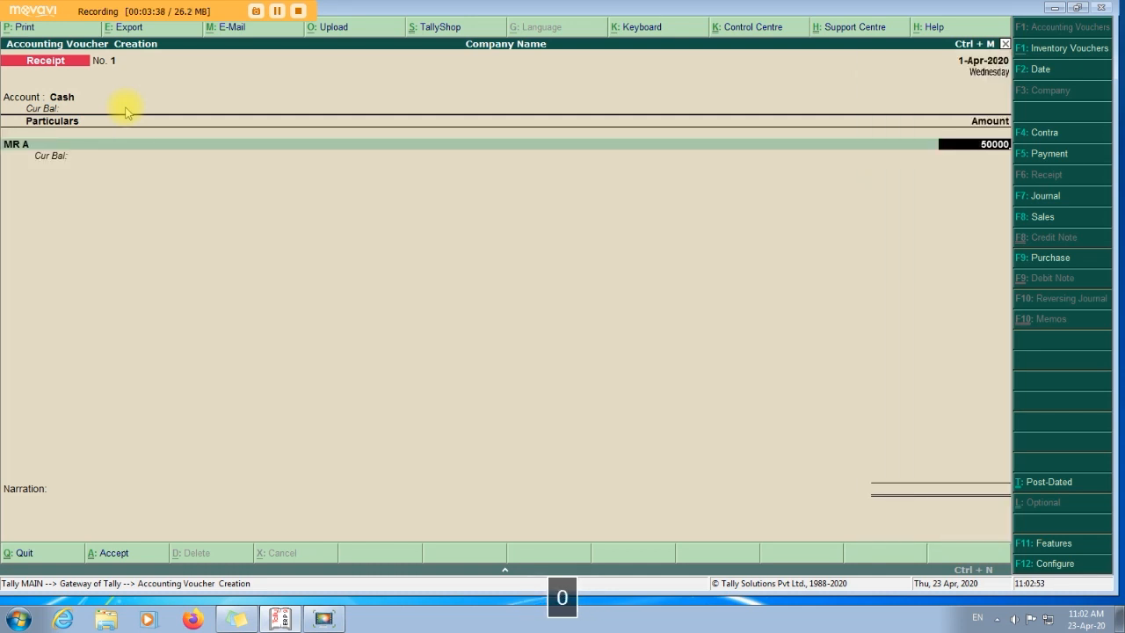
key("Return")
key("Return")
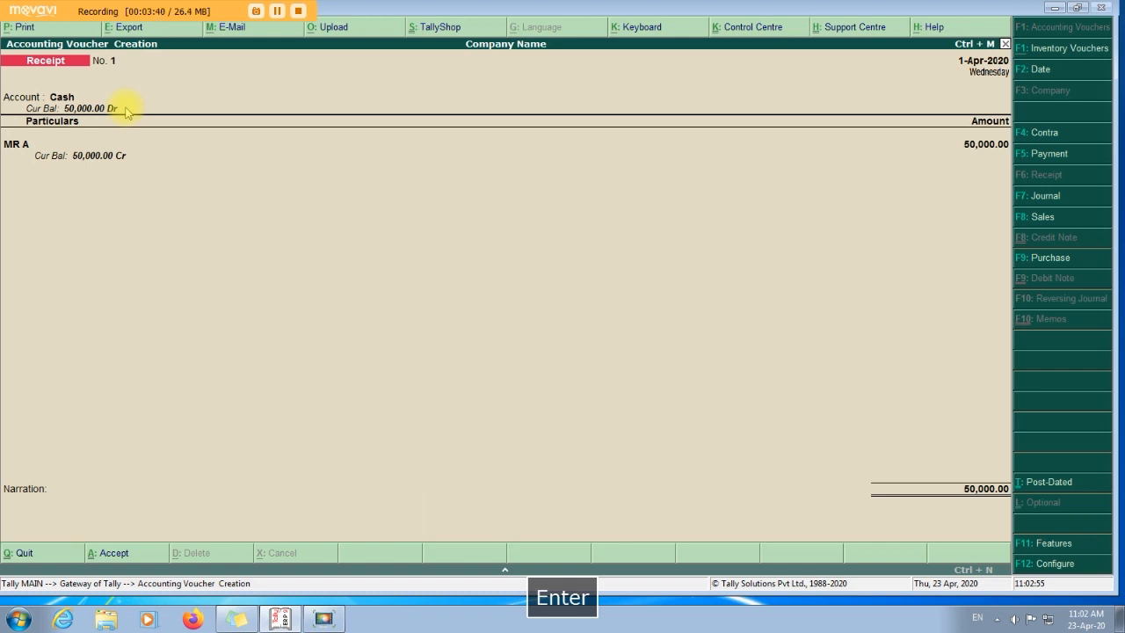
key("Return")
key("Return")
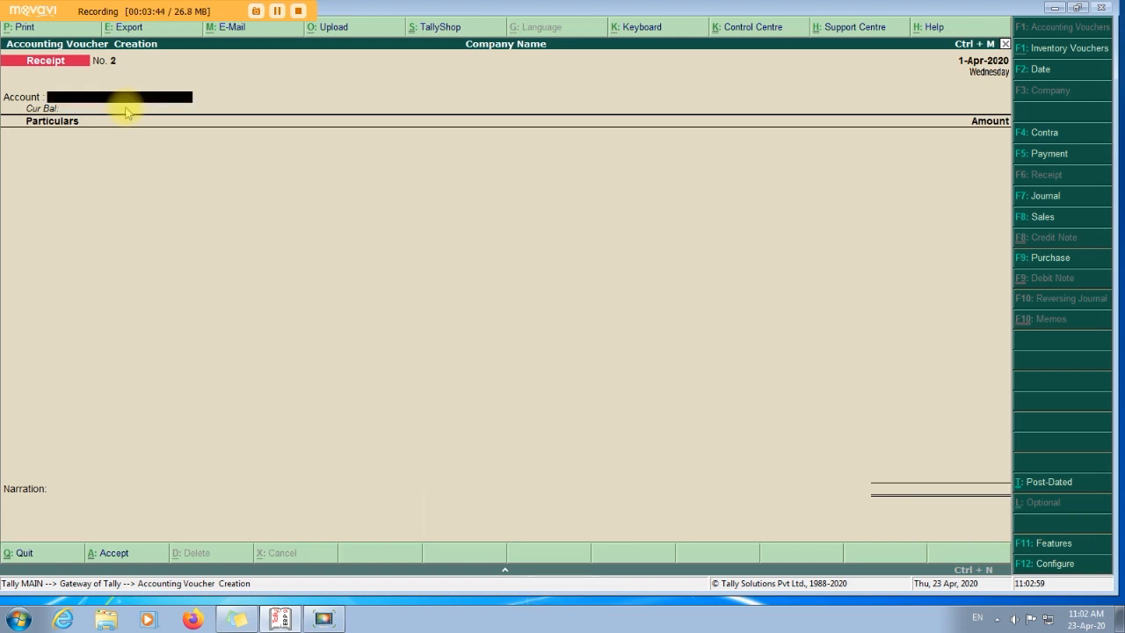
Enter a Contra voucher moving 35,000 from Cash into State Bank of India.
key("F4")
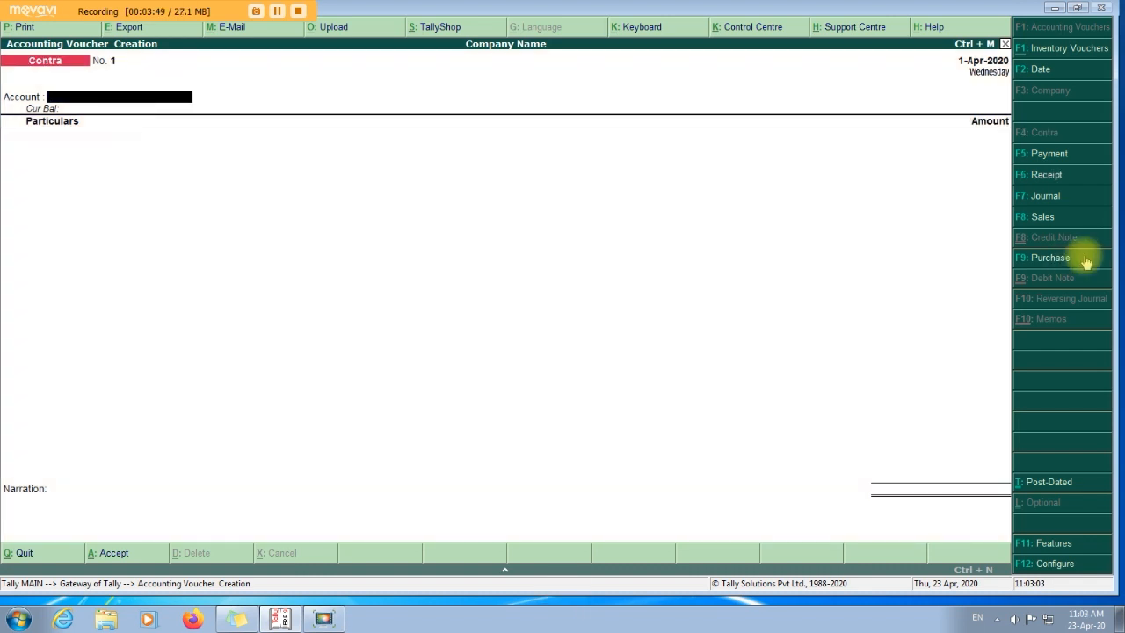
type("S")
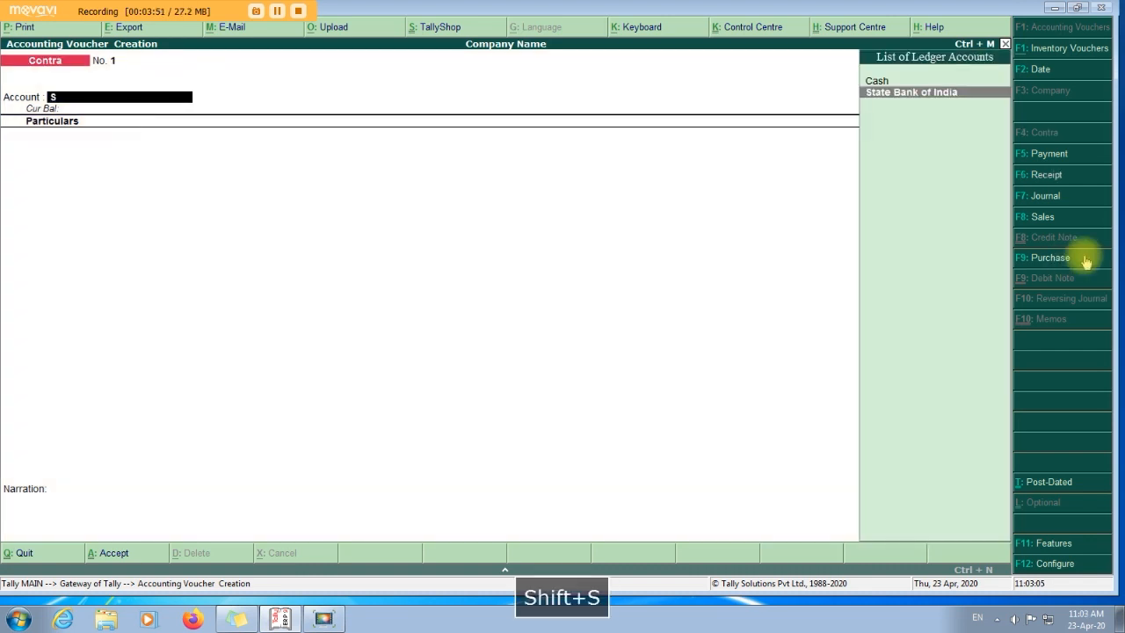
key("Return")
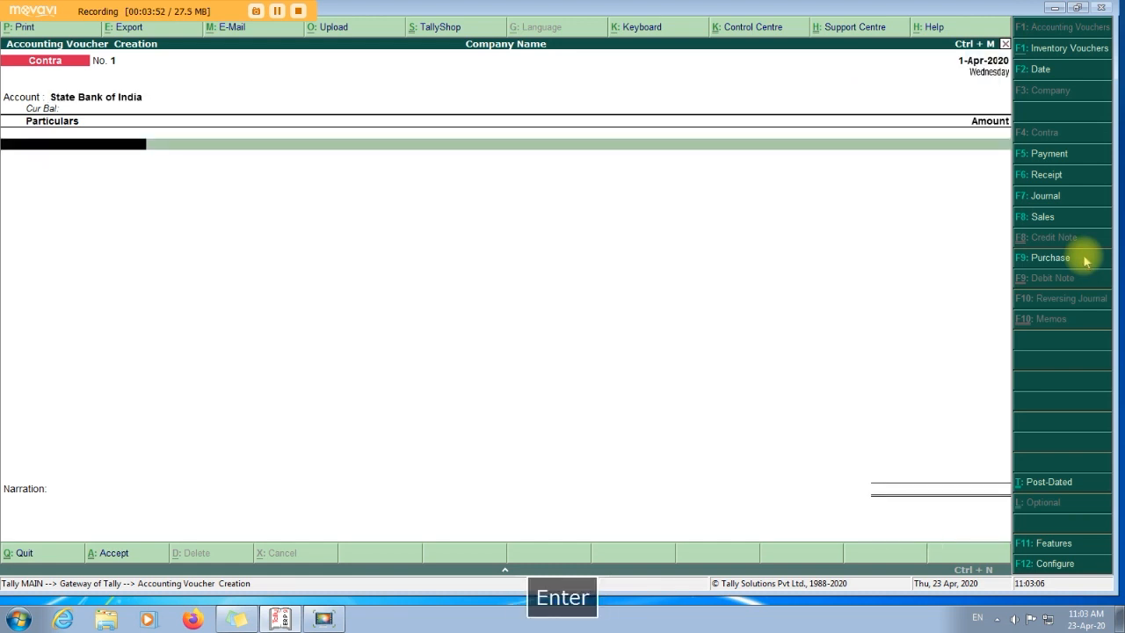
type("Cas")
key("Return")
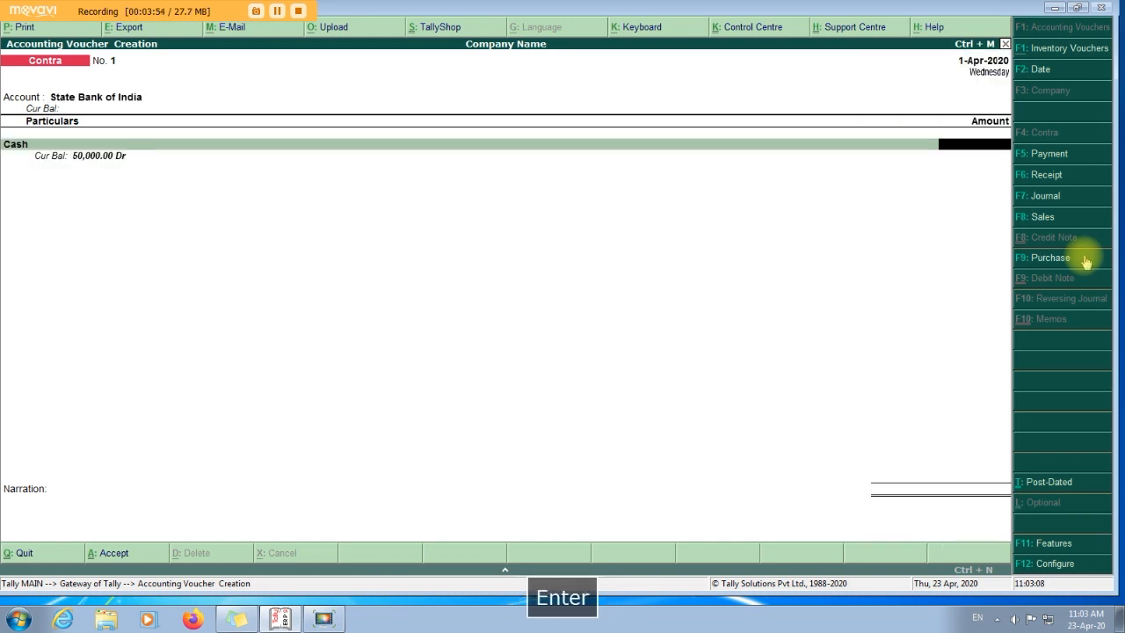
type("35000")
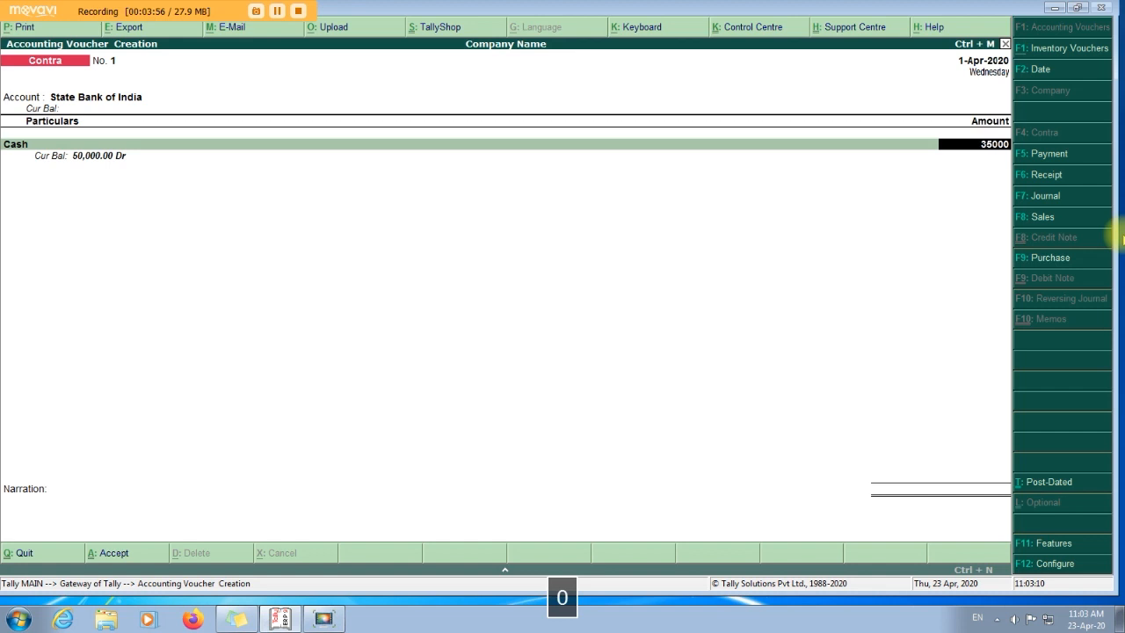
key("Return")
key("Return")
key("Return")
key("Return")
key("Return")
key("Return")
key("Return")
key("Return")
key("Return")
key("Return")
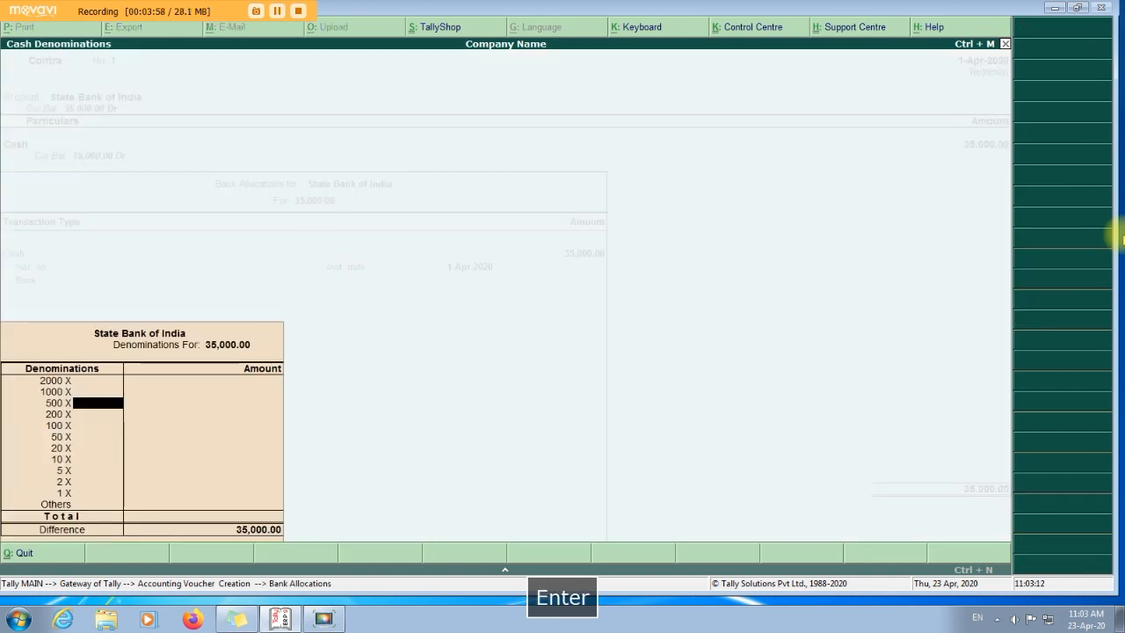
key("Return")
key("Return")
key("Return")
key("Return")
key("Return")
key("Return")
key("Return")
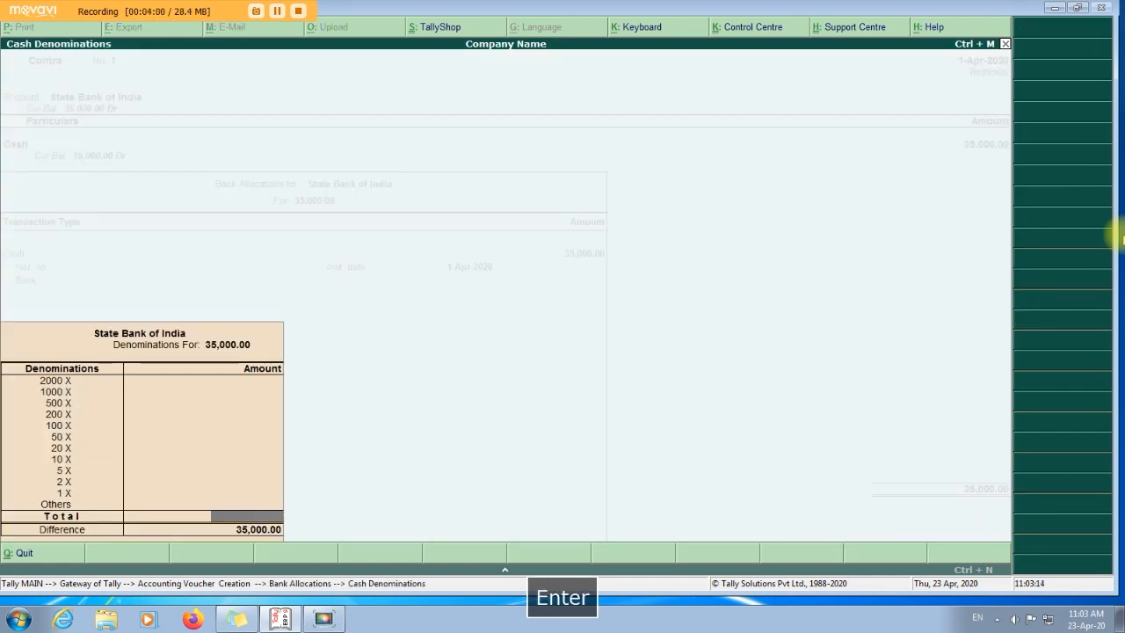
key("Return")
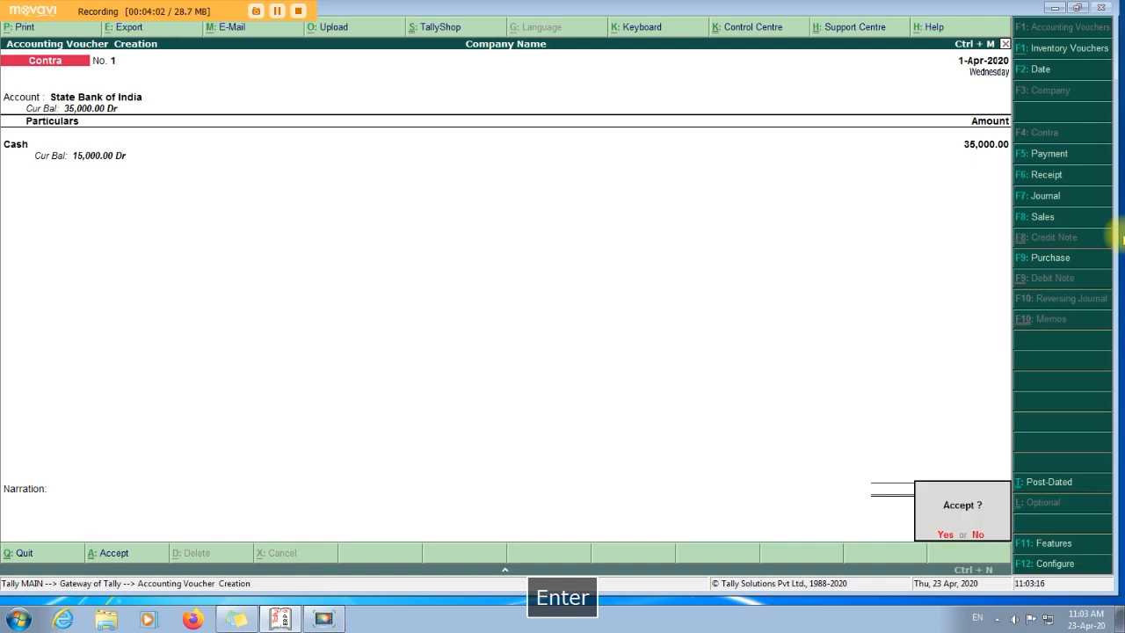
key("Return")
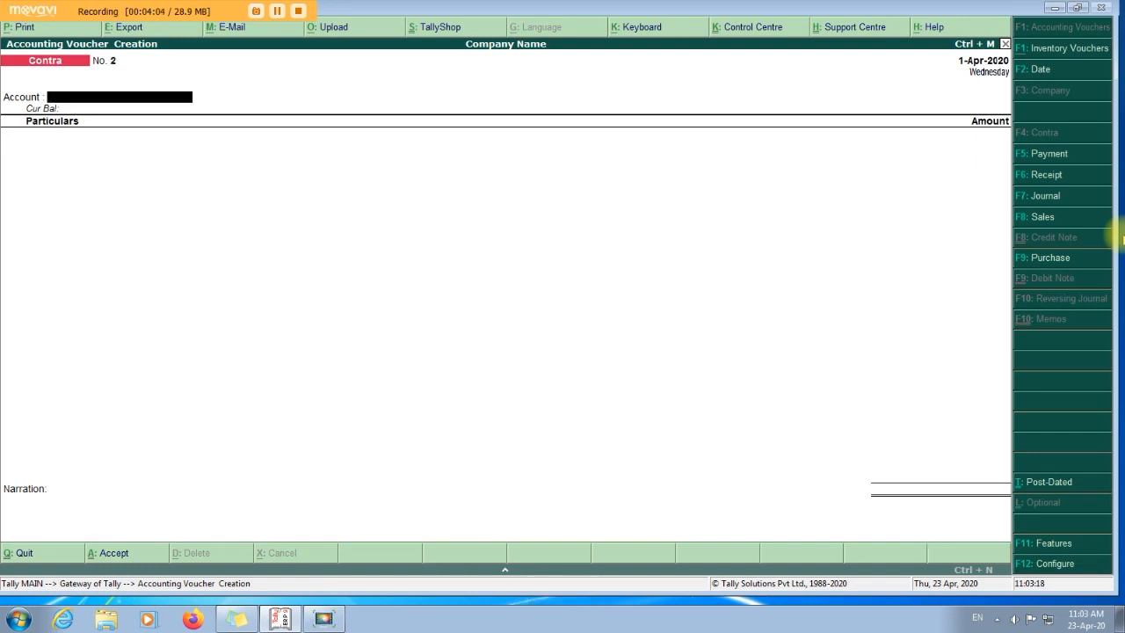
Enter Central Bank of India as account with 5,000 from Cash, passing allocations.
type("Ce")
key("Return")
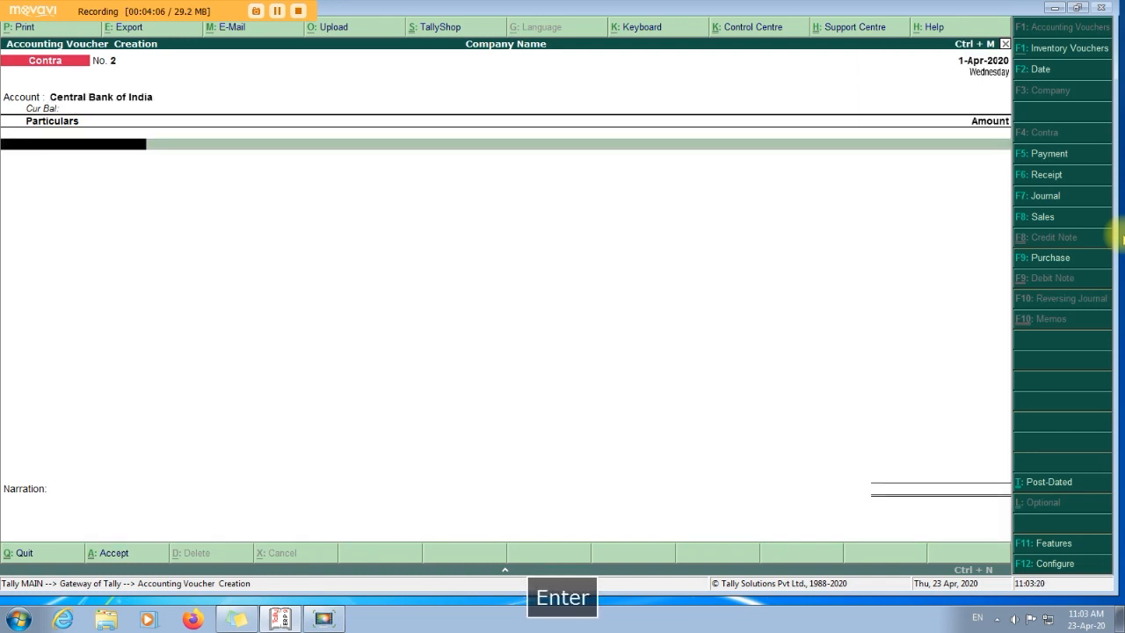
type("Cash")
key("Return")
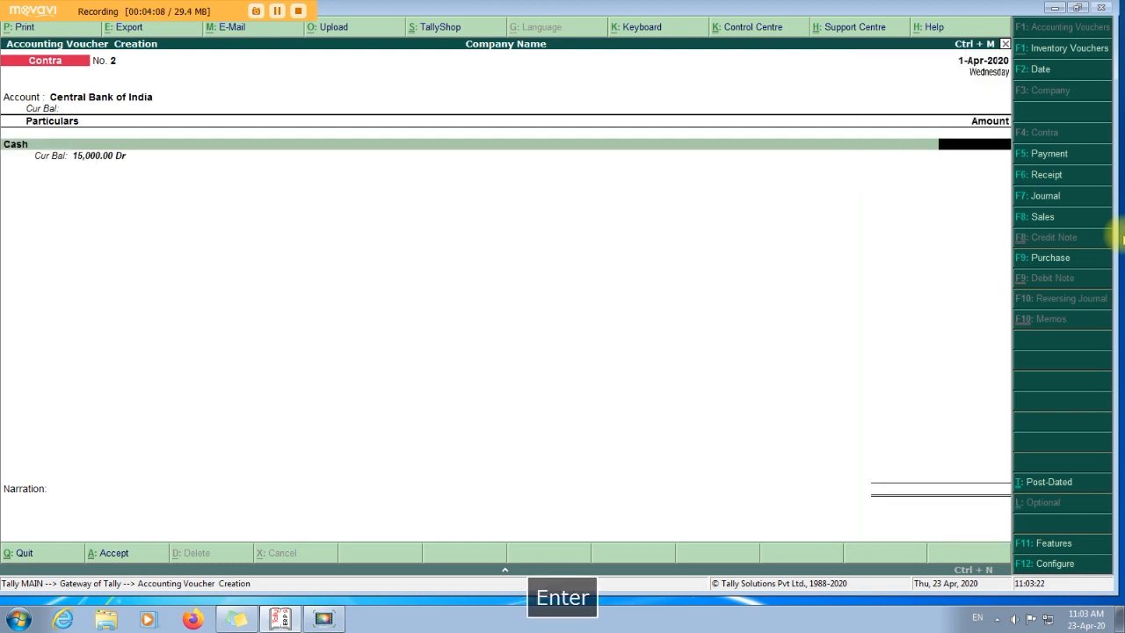
type("5000")
key("Return")
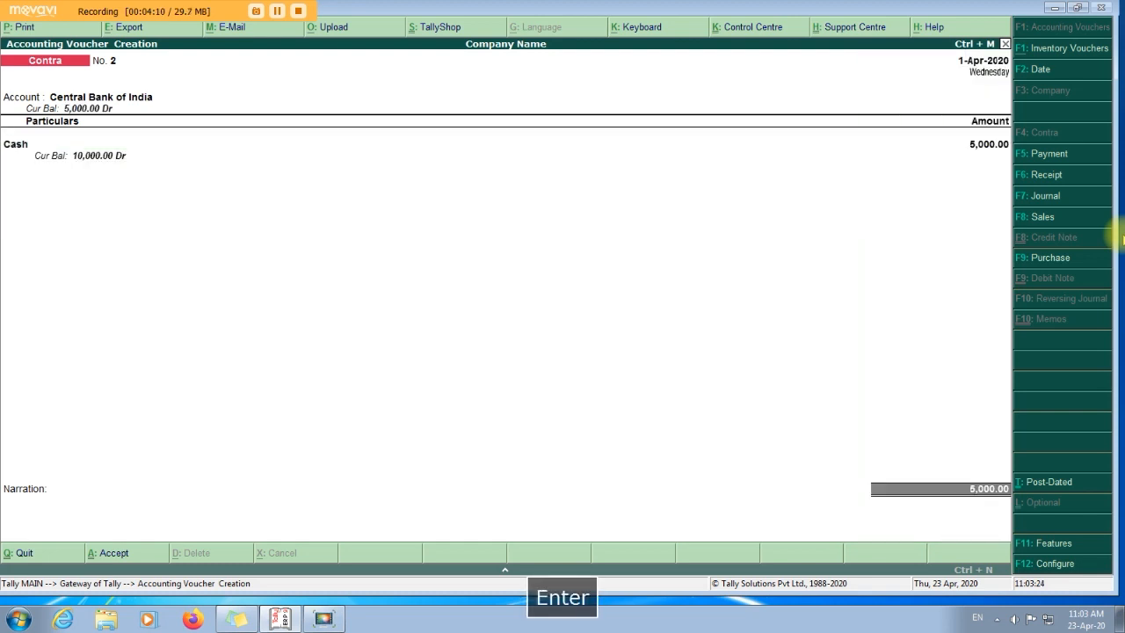
key("Return")
key("Return")
key("Return")
key("Return")
key("Return")
key("Return")
key("Return")
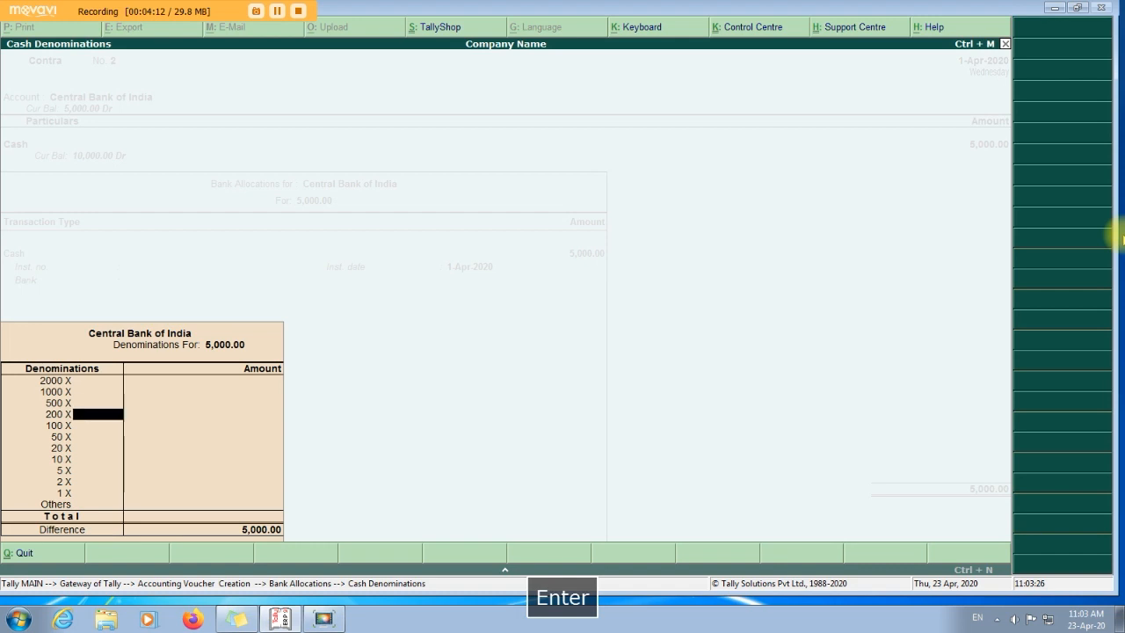
key("Return")
key("Return")
key("Return")
key("Return")
key("Return")
key("Return")
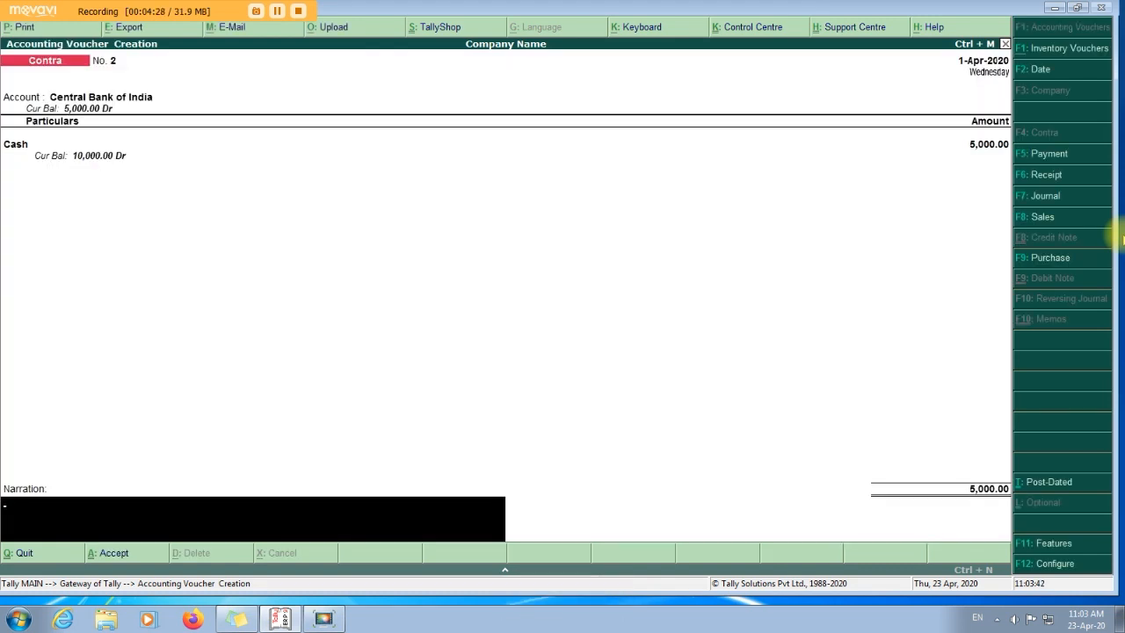
Add the narration 'Recurring Deposit for the month of May 2020' and save the voucher.
type("D")
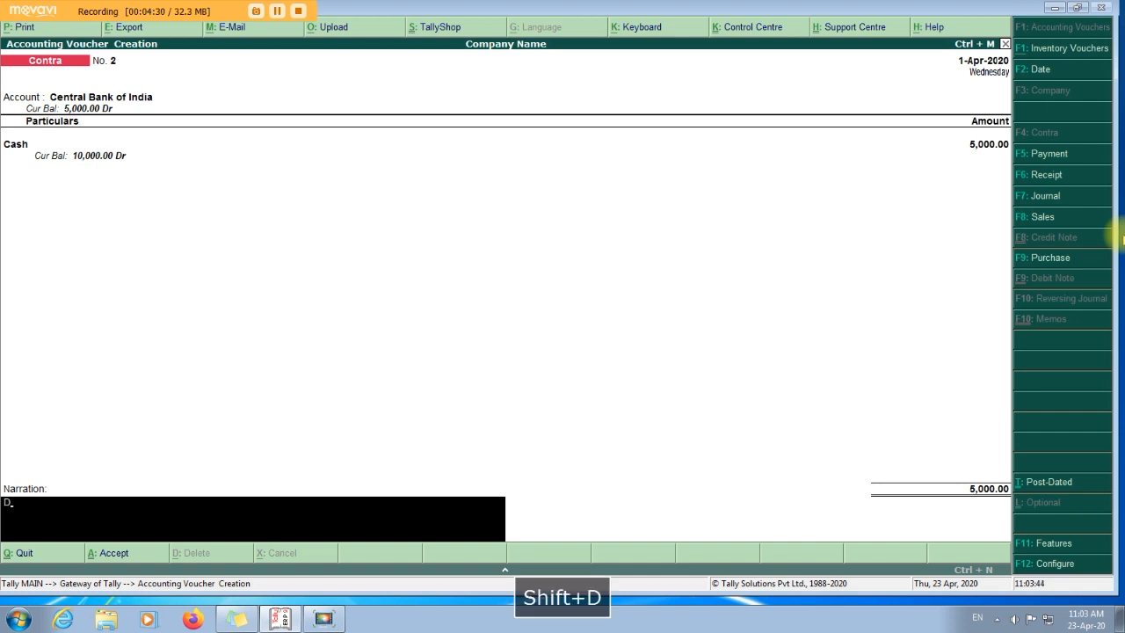
key("BackSpace")
type("Recurring Depor")
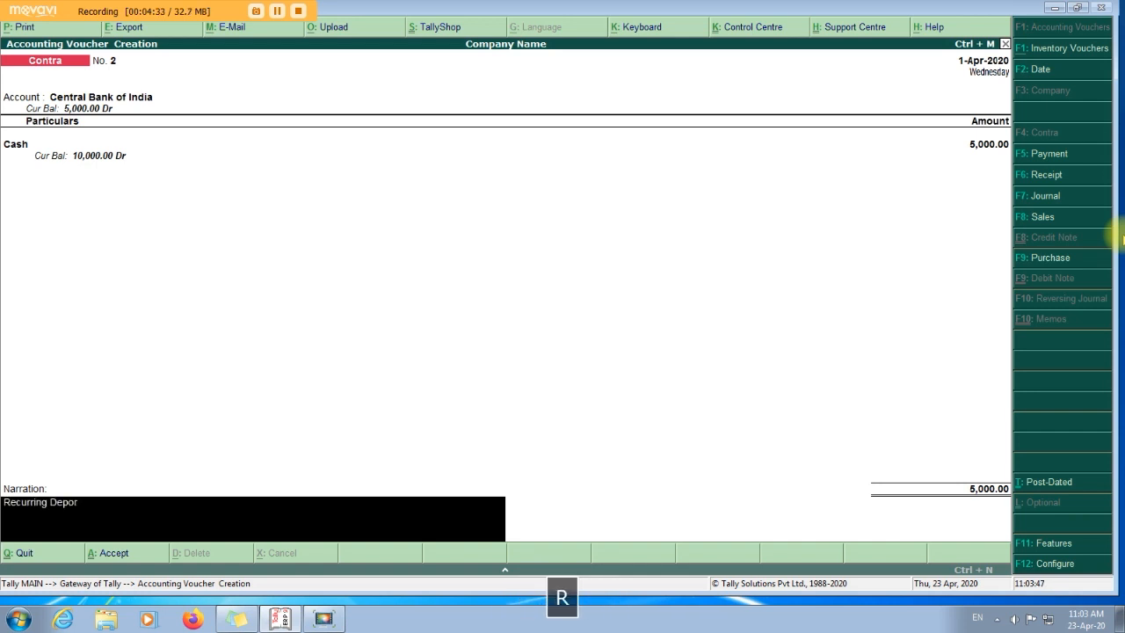
key("BackSpace")
type("sit for the the on")
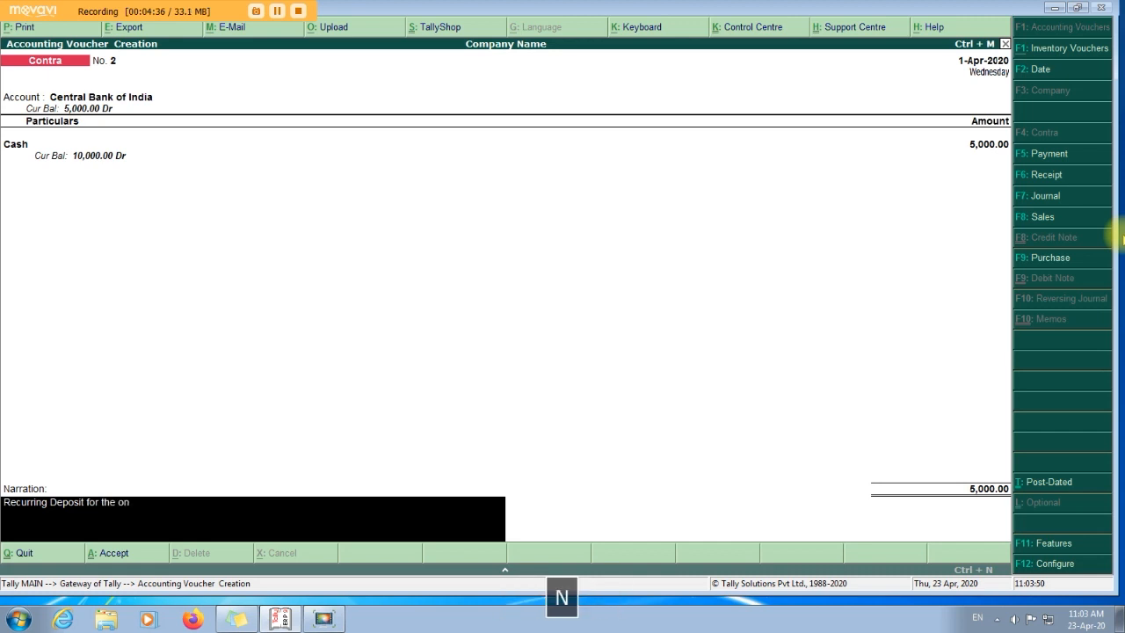
key("BackSpace")
key("BackSpace")
type("month of May 2020")
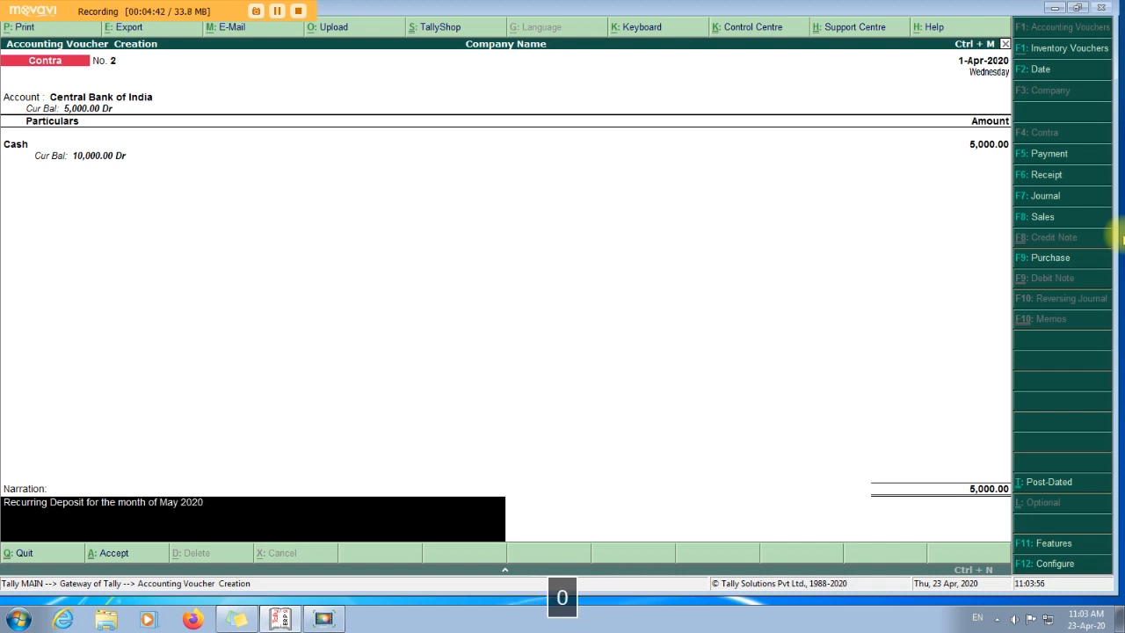
key("Return")
key("Return")
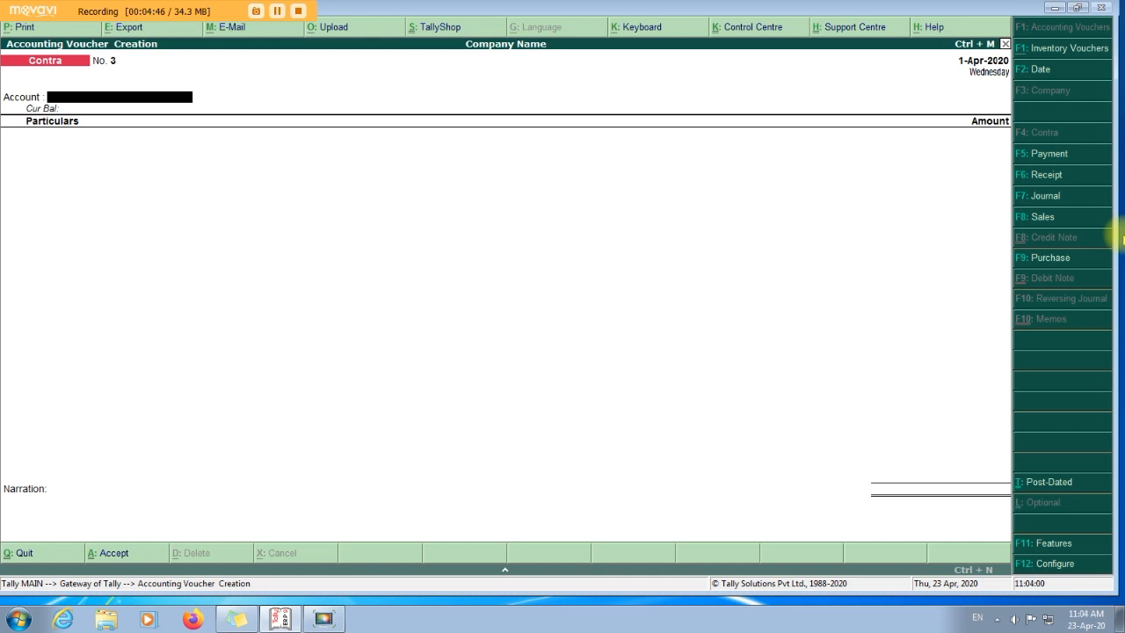
key("Escape")
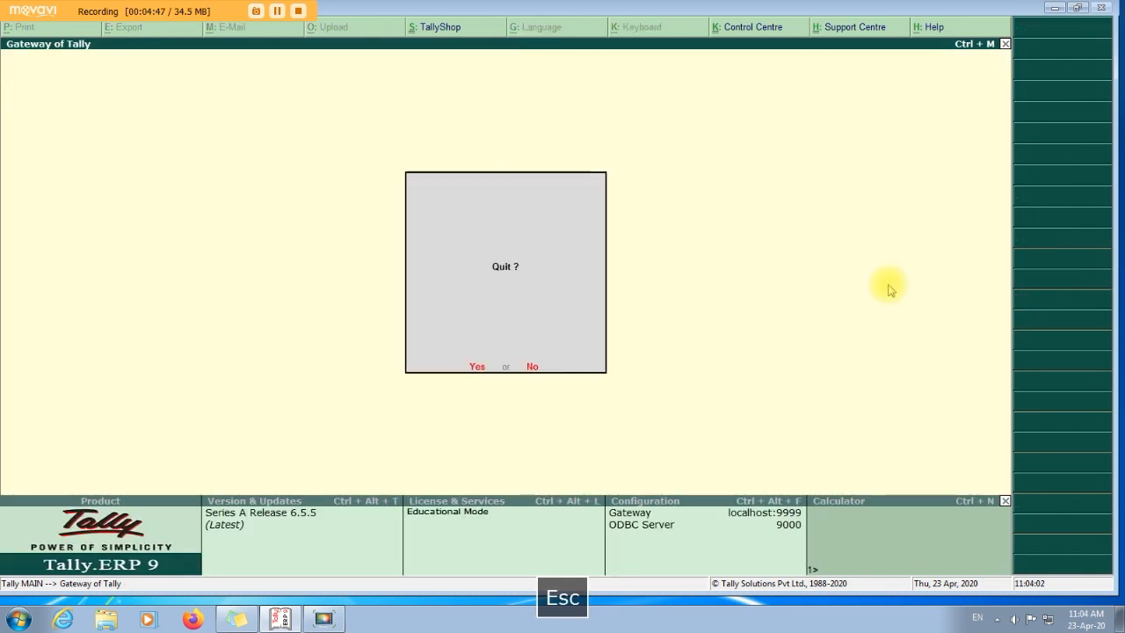
Drill into the Balance Sheet's Capital Account (50,000), Current Assets and Bank Accounts balances.
key("Escape")
left_click(761, 325)
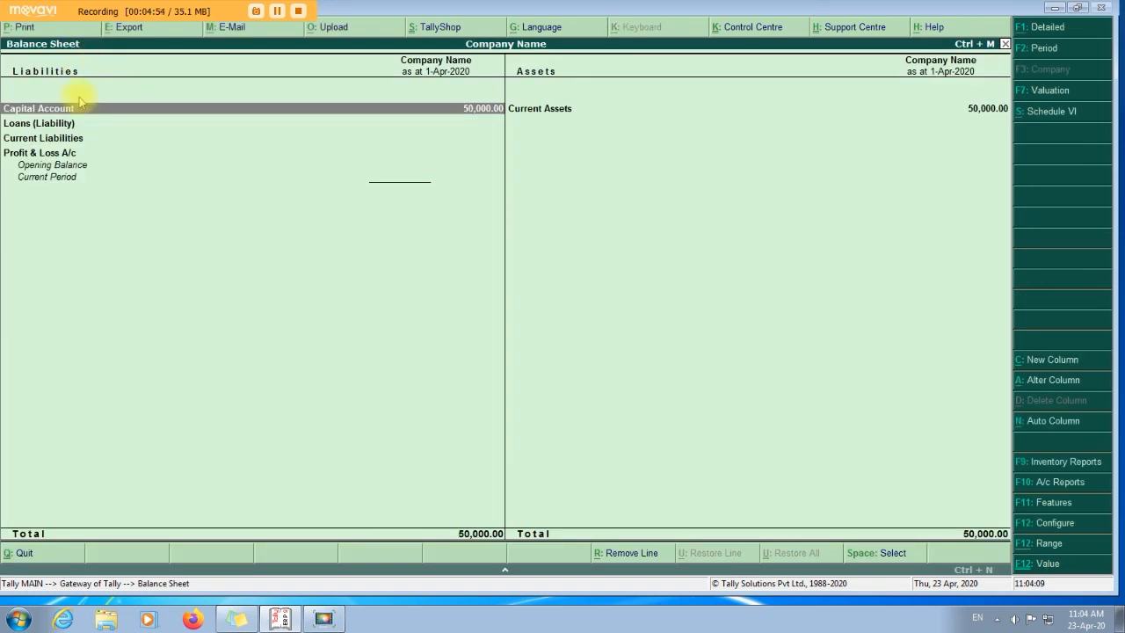
double_click(438, 112)
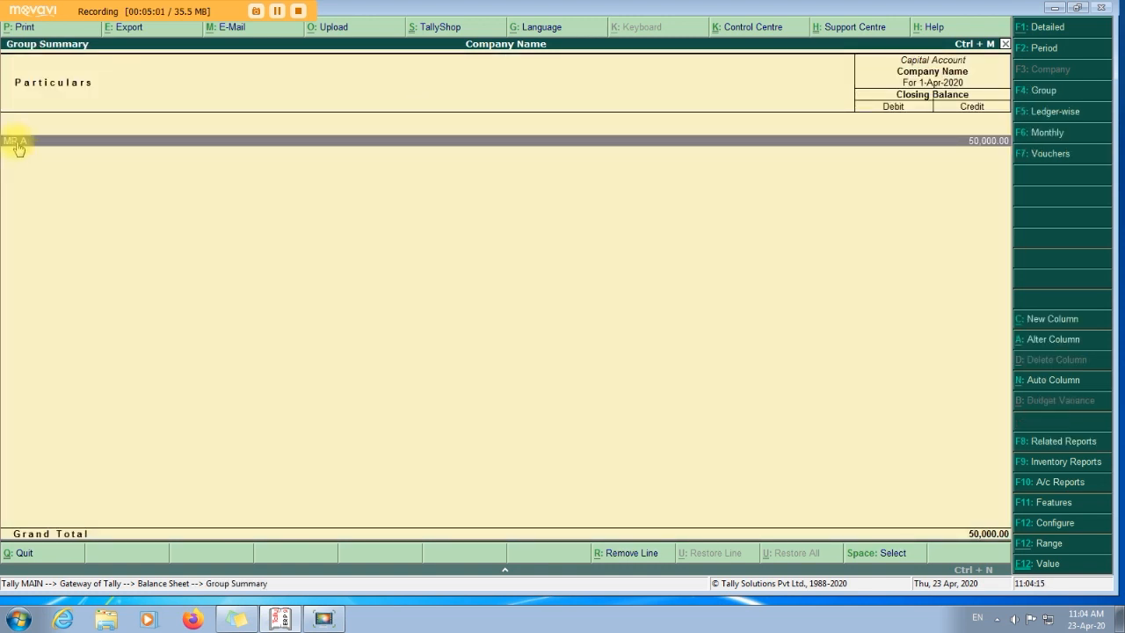
key("Escape")
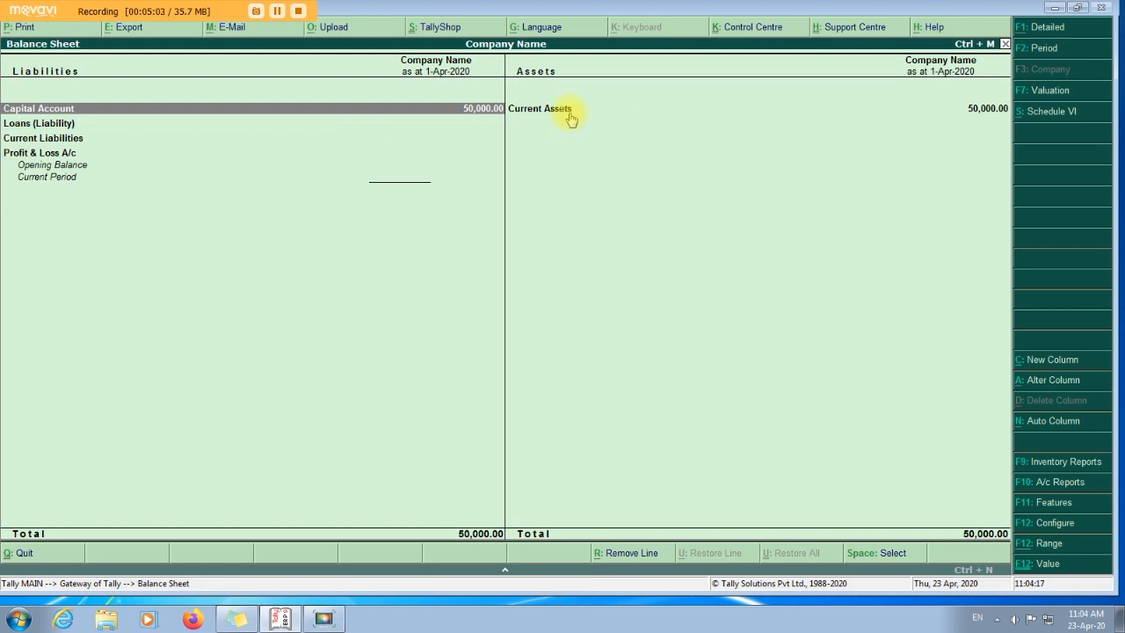
double_click(565, 112)
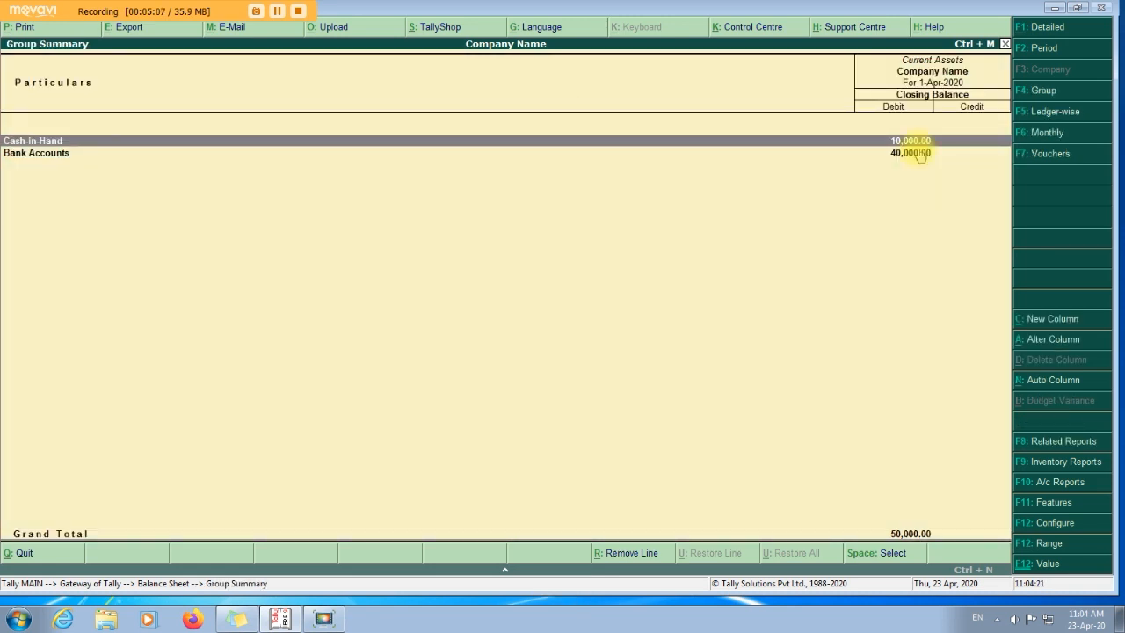
double_click(895, 153)
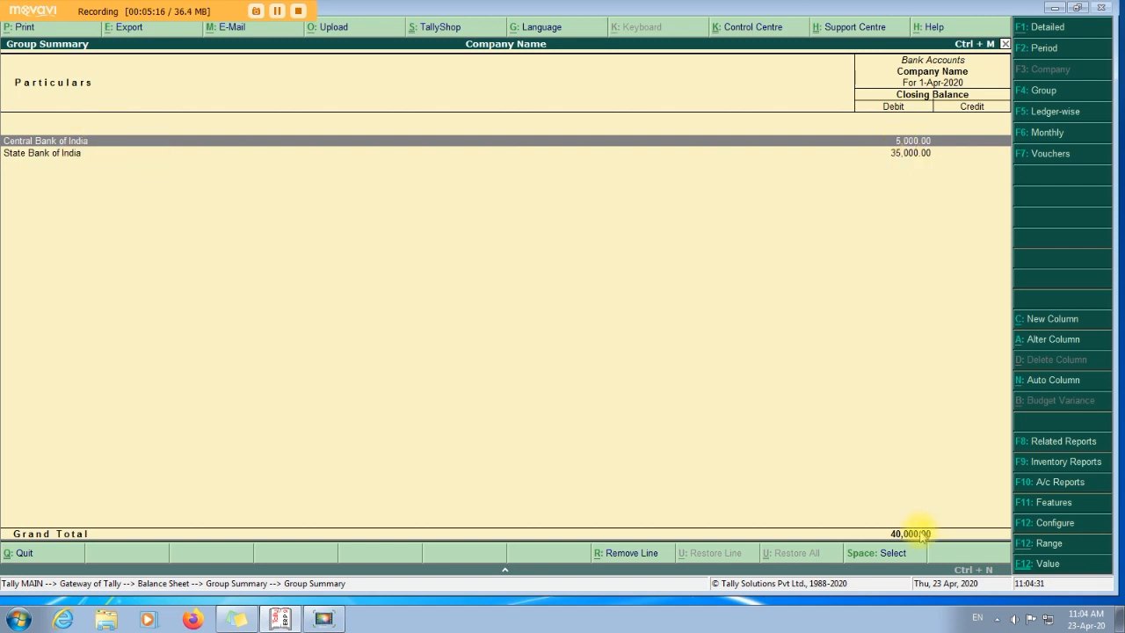
key("Escape")
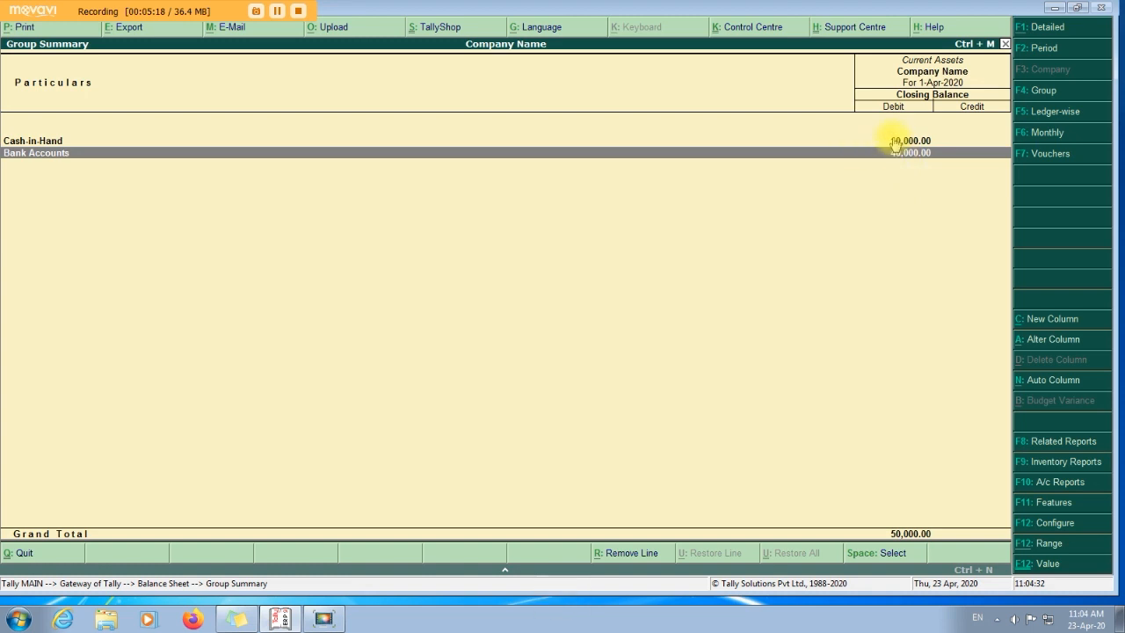
key("Escape")
key("Escape")
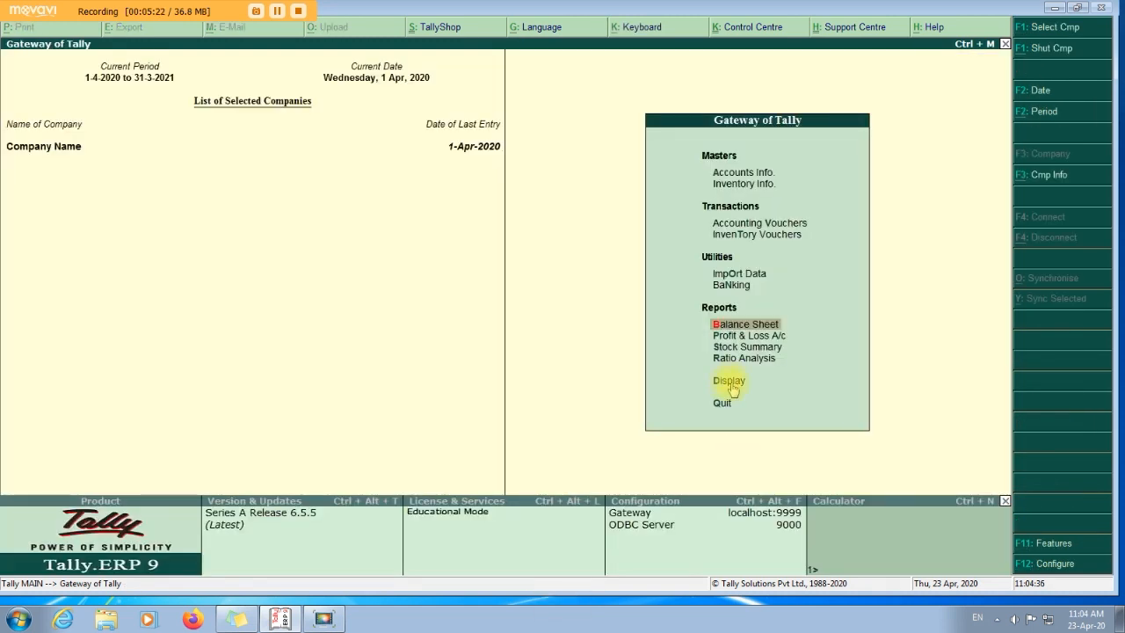
left_click(729, 385)
Open the Day Book and review the receipt and Contra No. 1 vouchers.
left_click(728, 387)
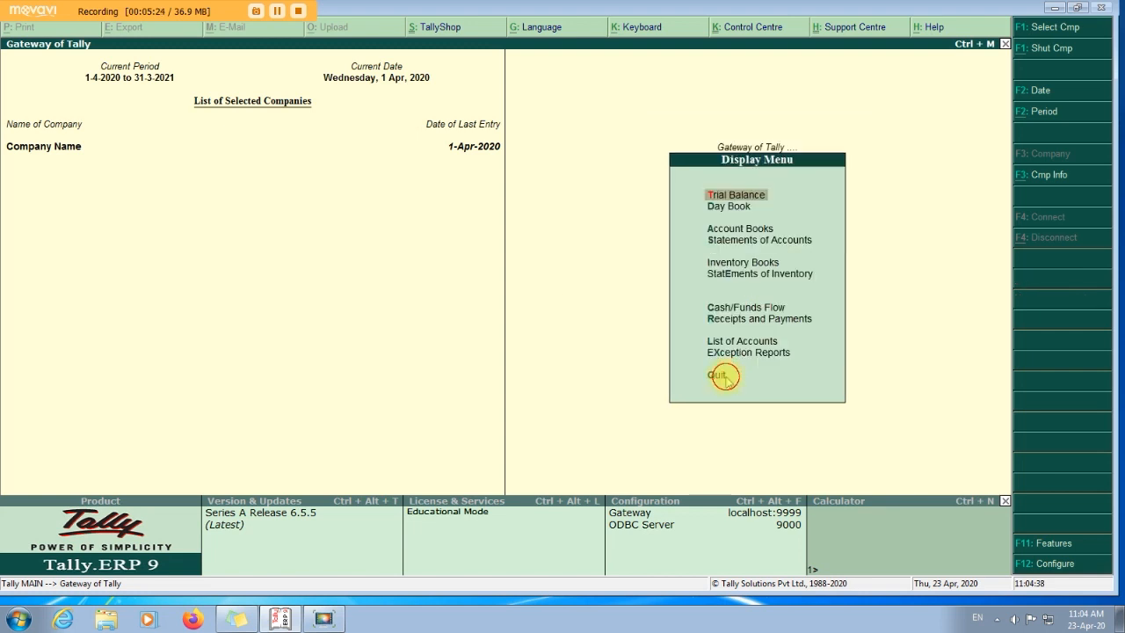
left_click(728, 207)
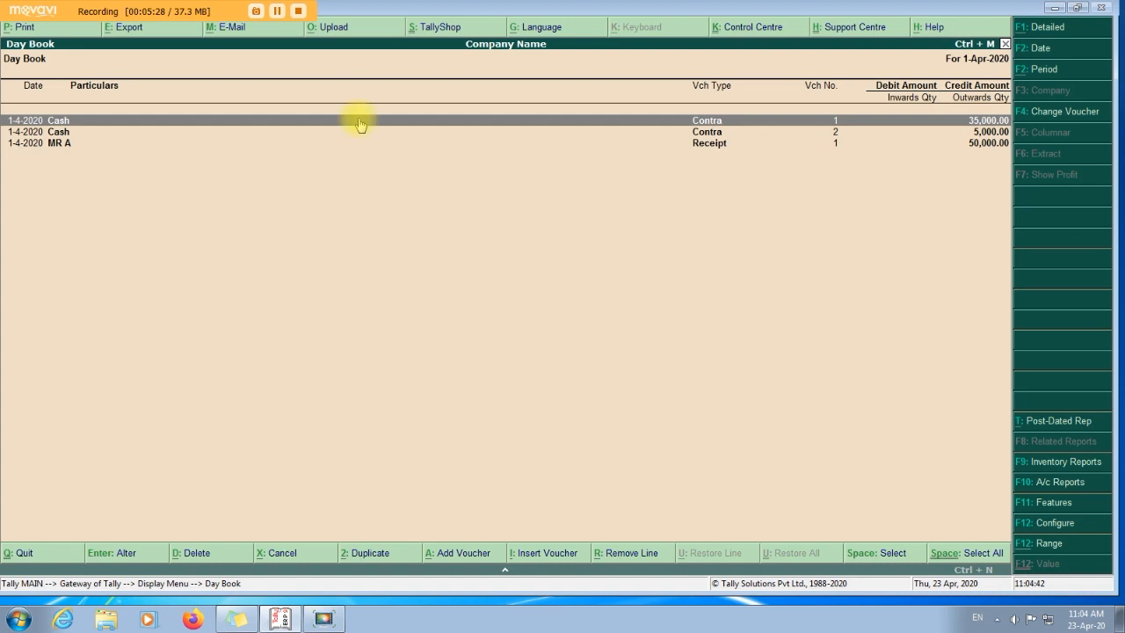
left_click(74, 144)
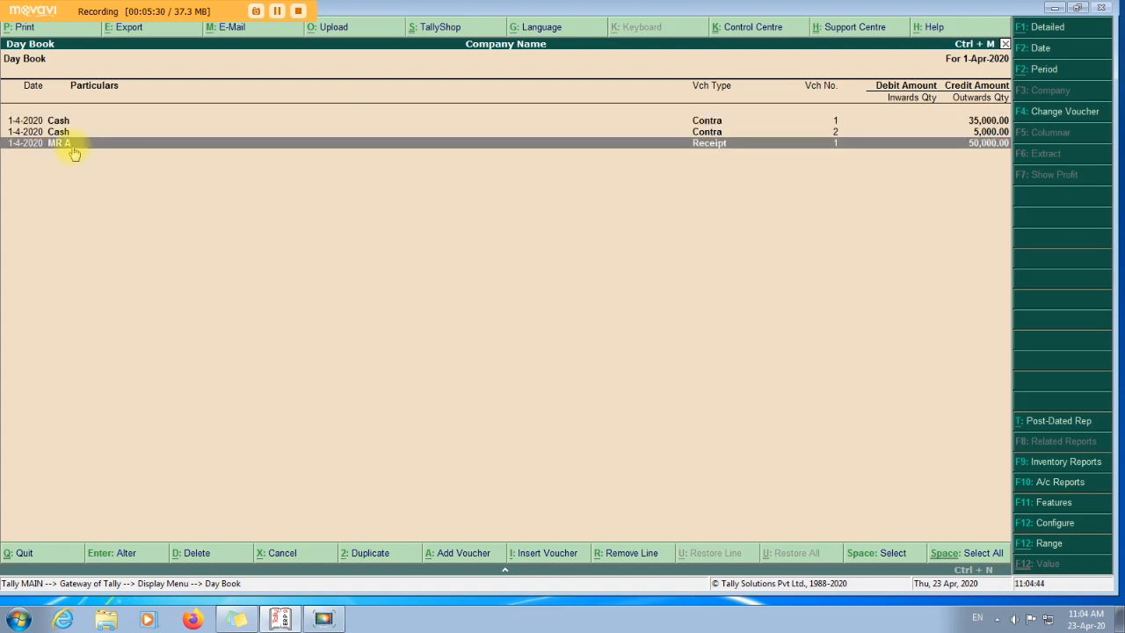
left_click(682, 146)
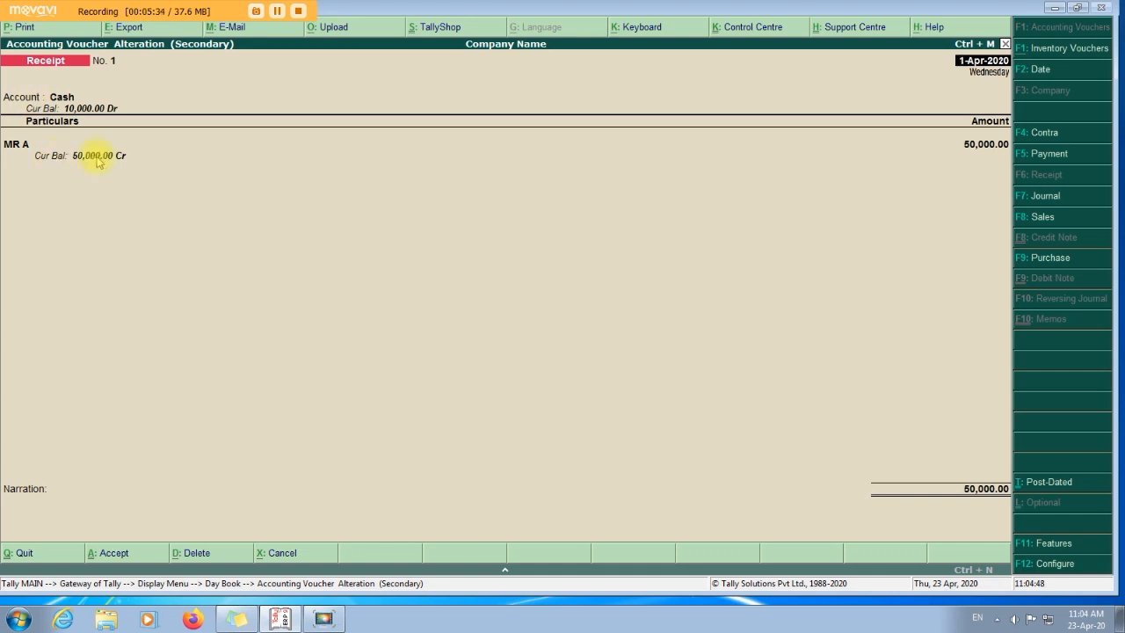
key("Escape")
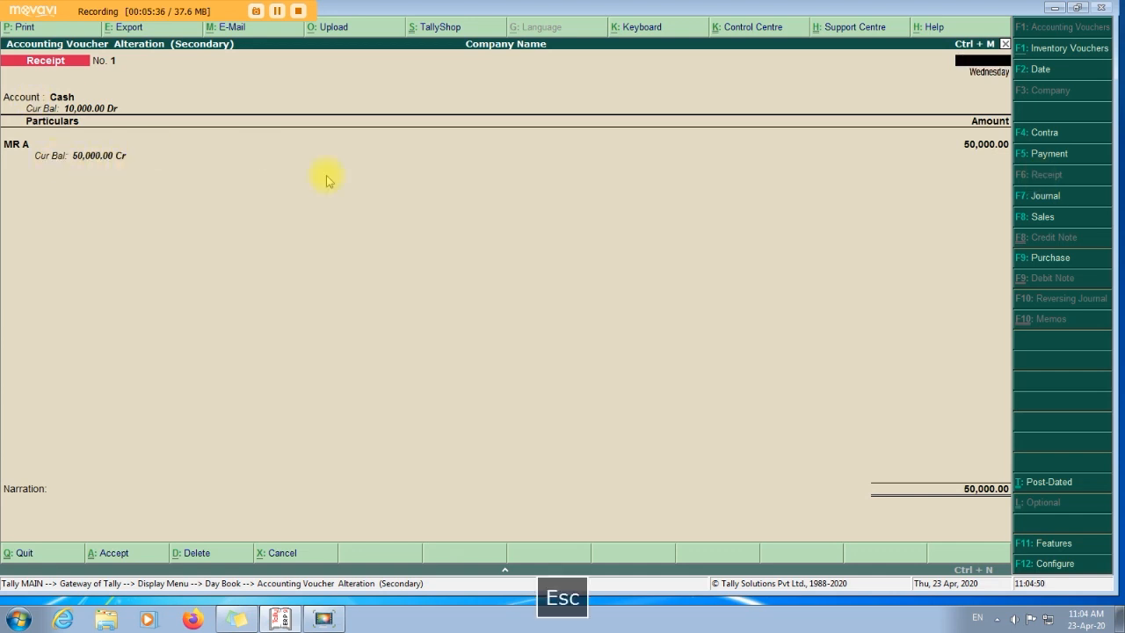
key("Escape")
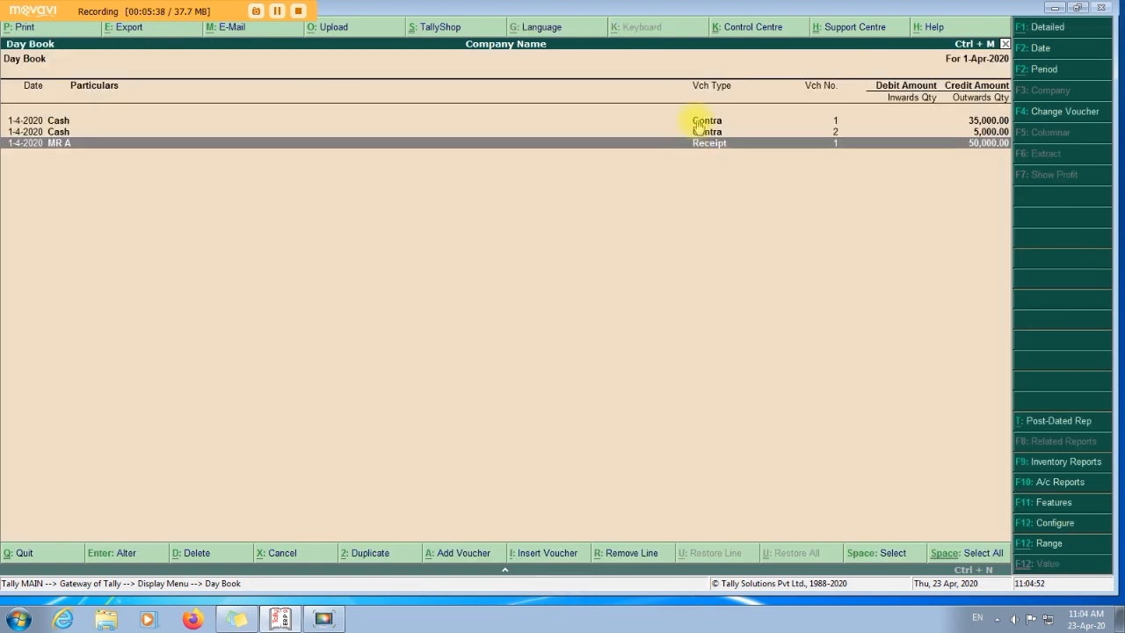
double_click(699, 120)
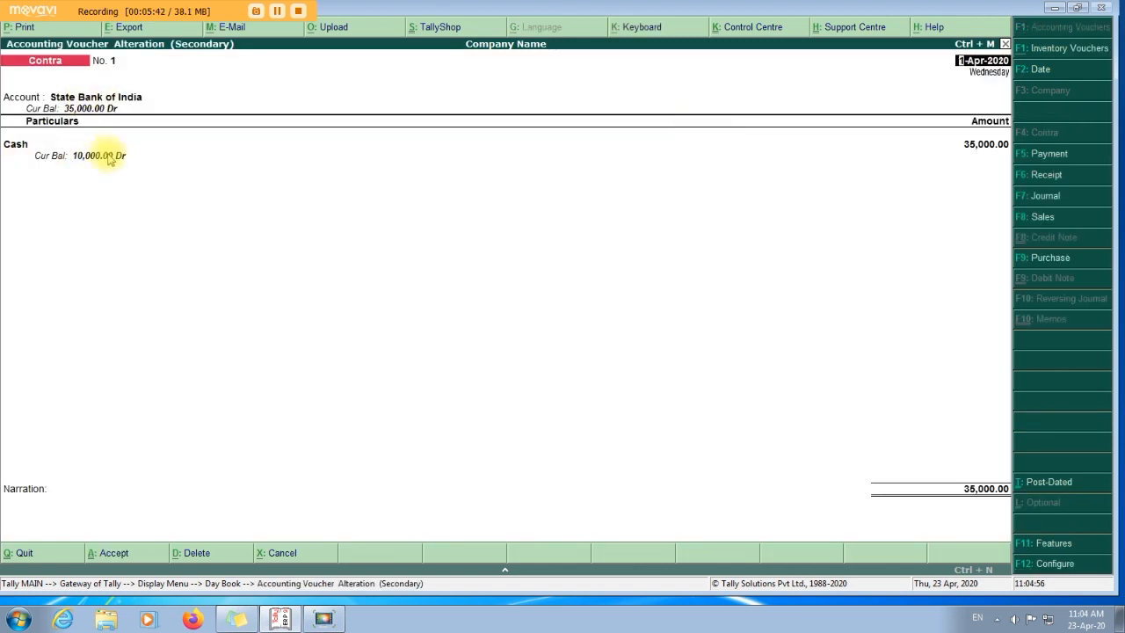
key("Escape")
Review Contra No. 2, then reopen it and bring up its printing dialog.
key("Escape")
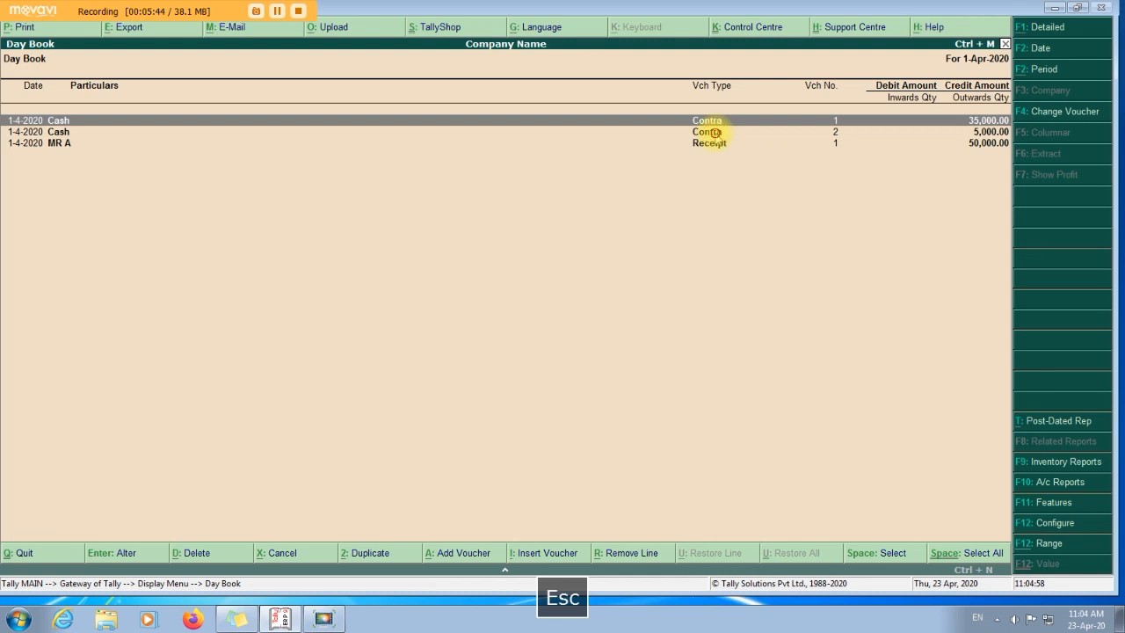
double_click(708, 132)
key("Escape")
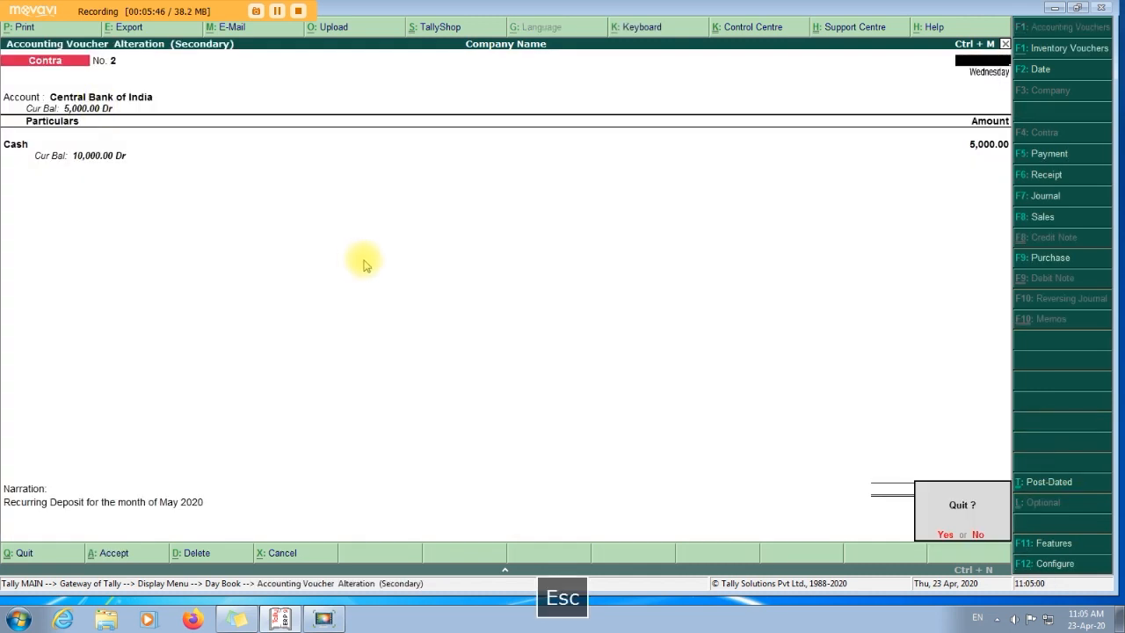
key("Escape")
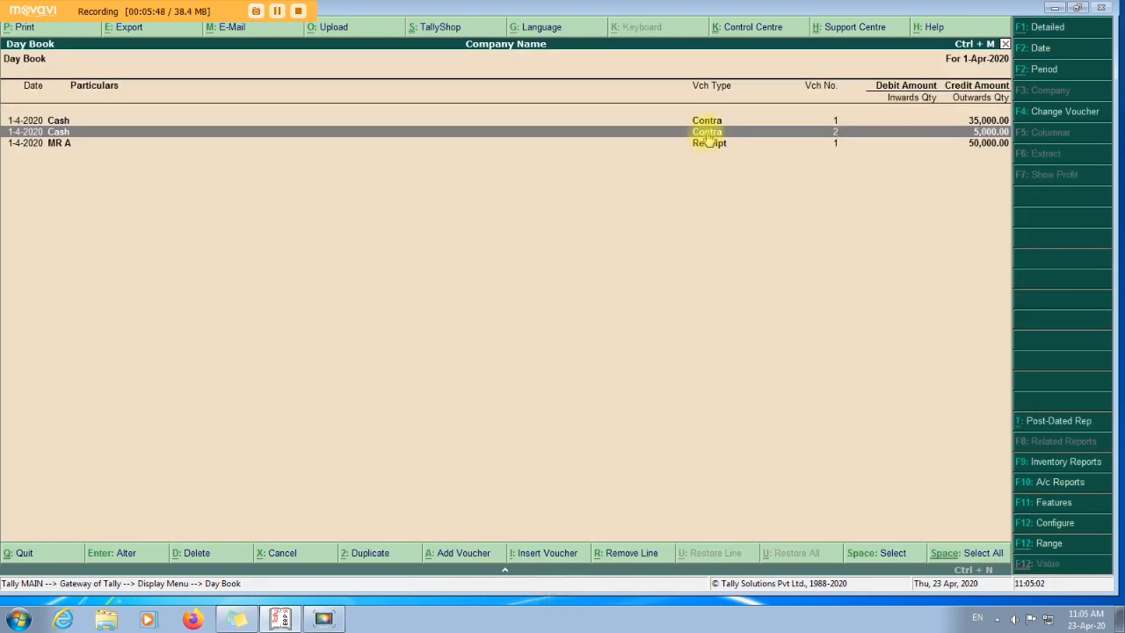
double_click(708, 133)
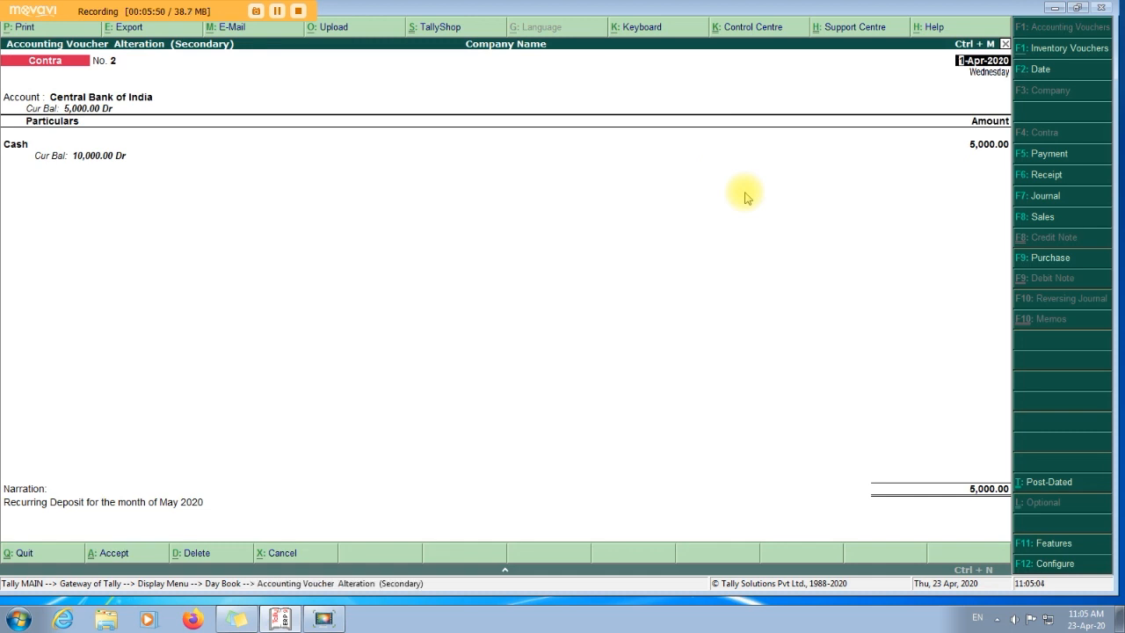
key("alt+p")
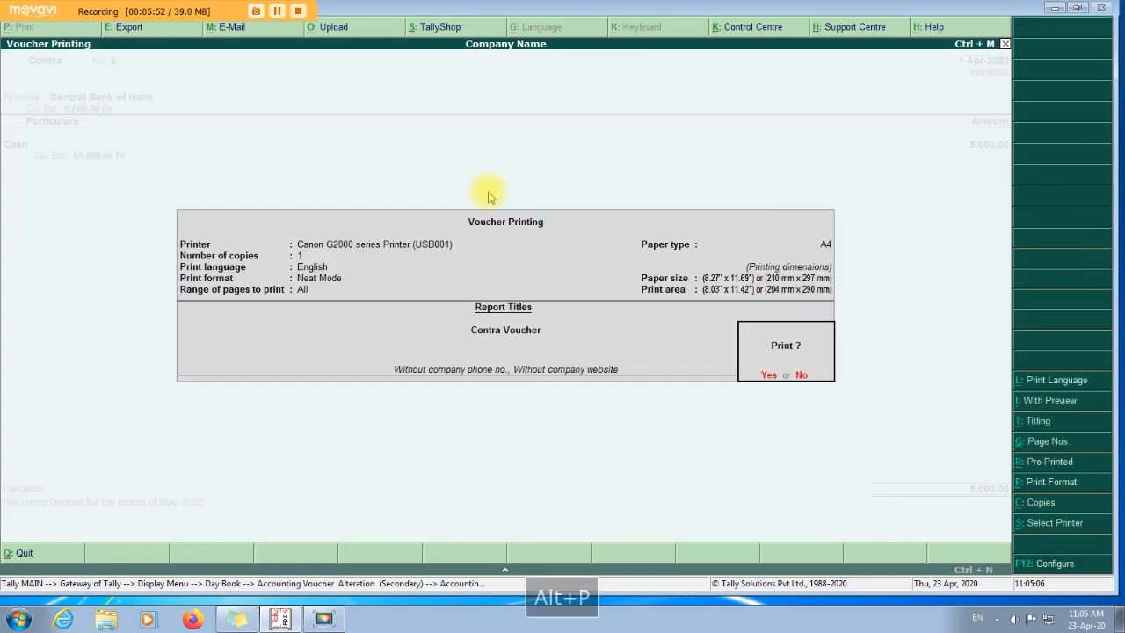